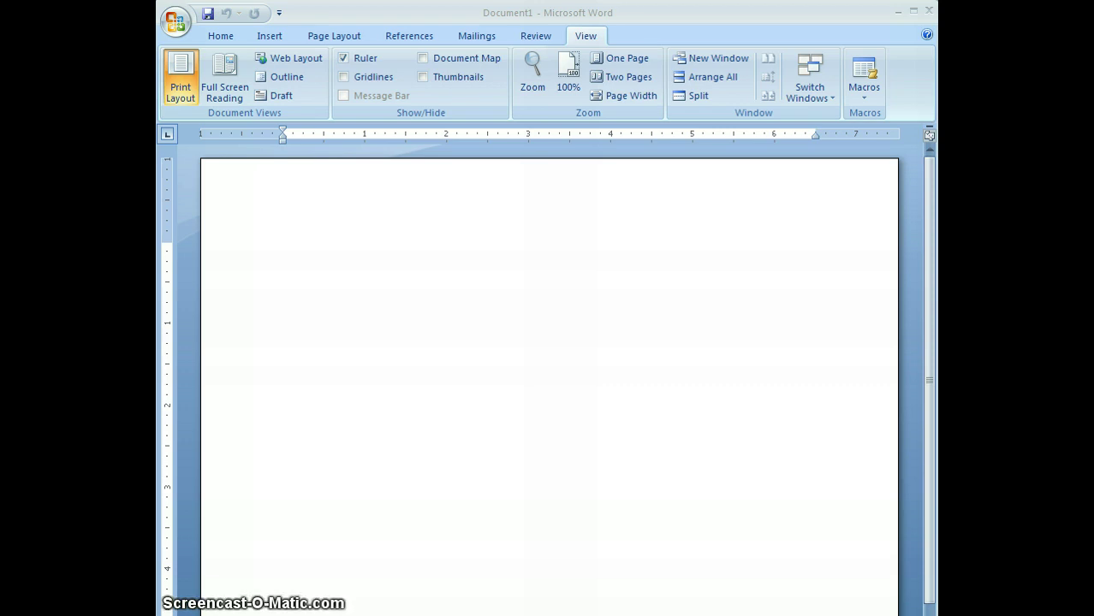
# Remove the stray 8 from the blank page and switch to the Insert ribbon.
pyautogui.click(327, 240)
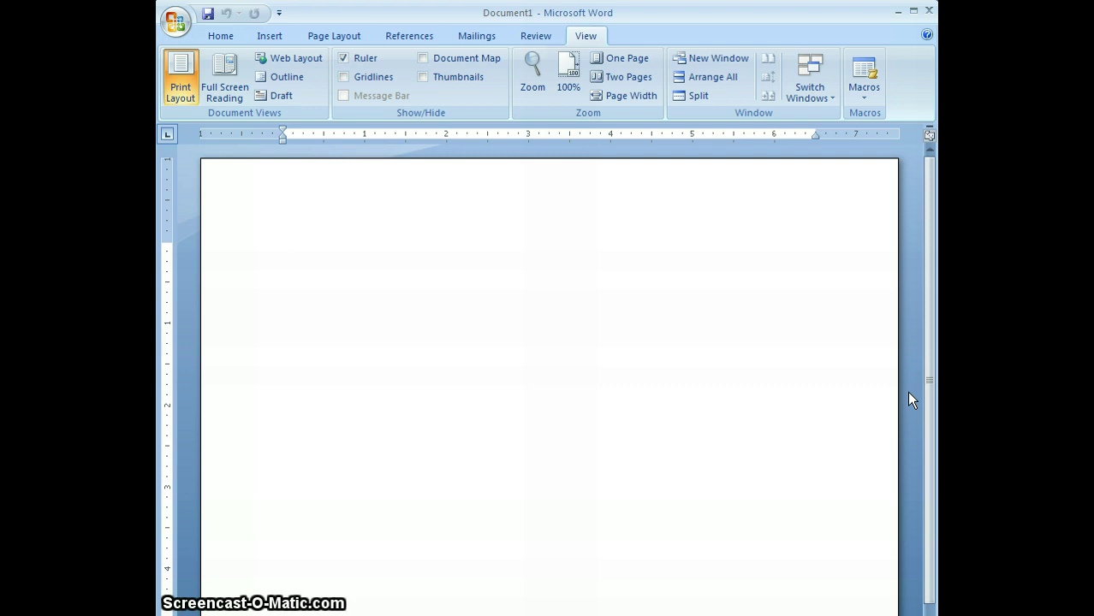
pyautogui.write('8')
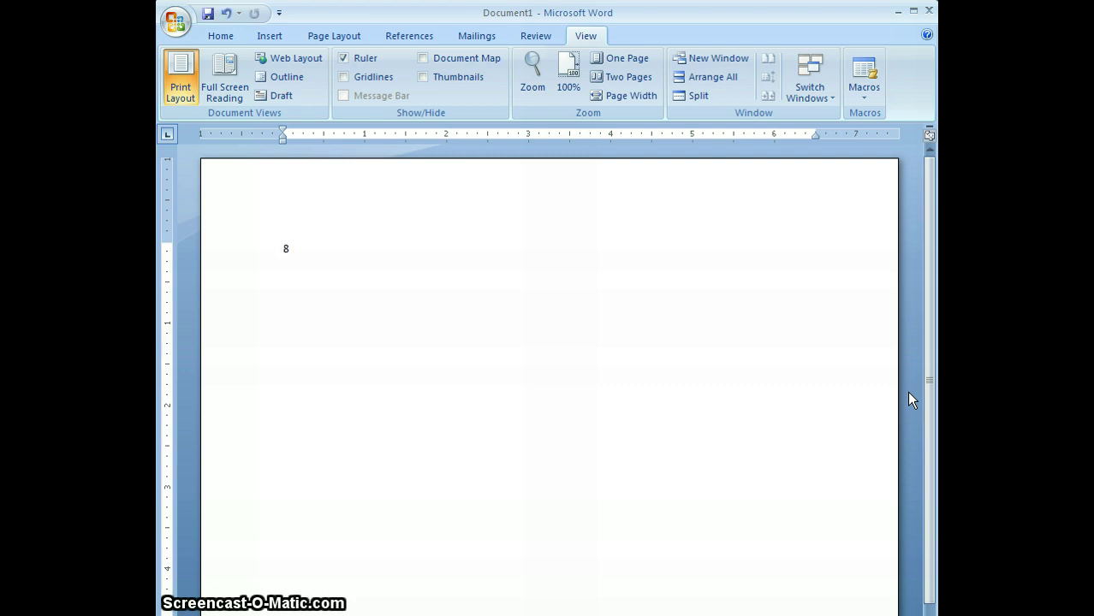
pyautogui.press('BackSpace')
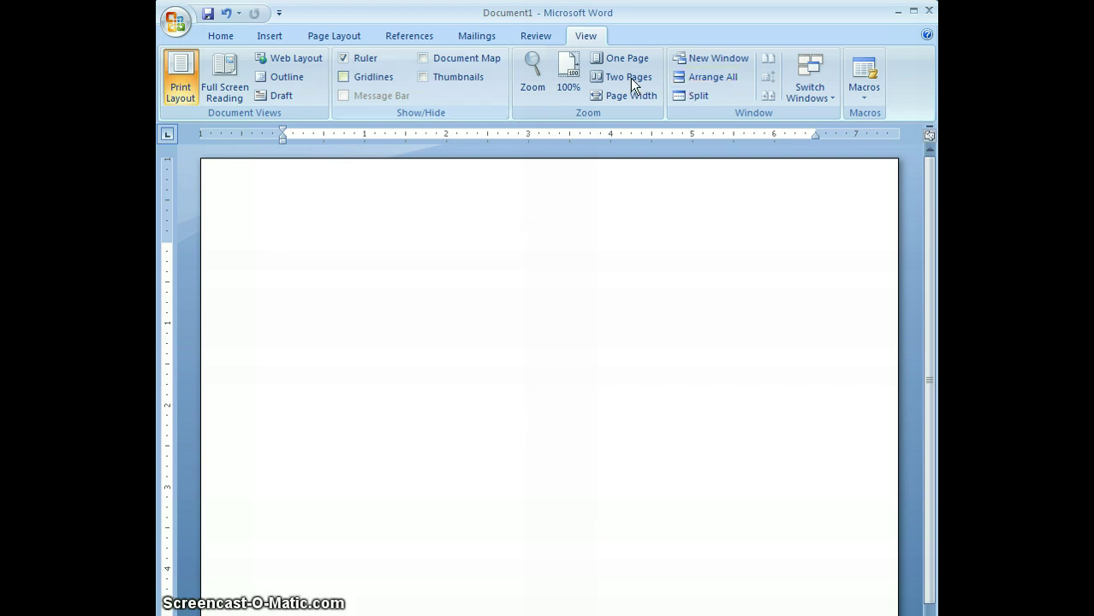
pyautogui.click(261, 35)
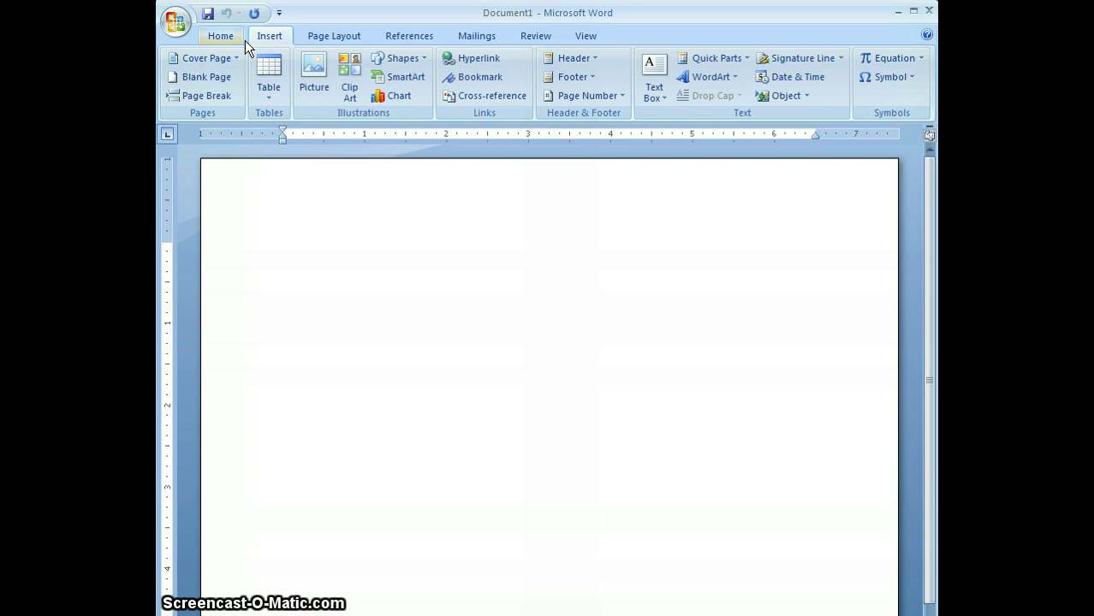
# Insert a 4-column by 3-row table from the Table dropdown grid.
pyautogui.click(268, 98)
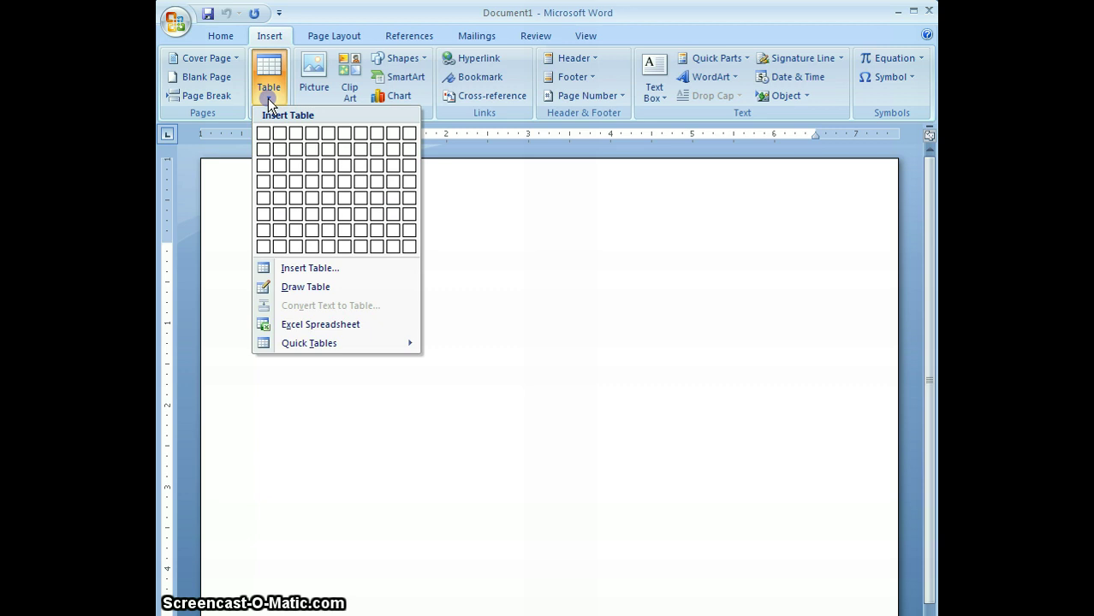
pyautogui.click(314, 167)
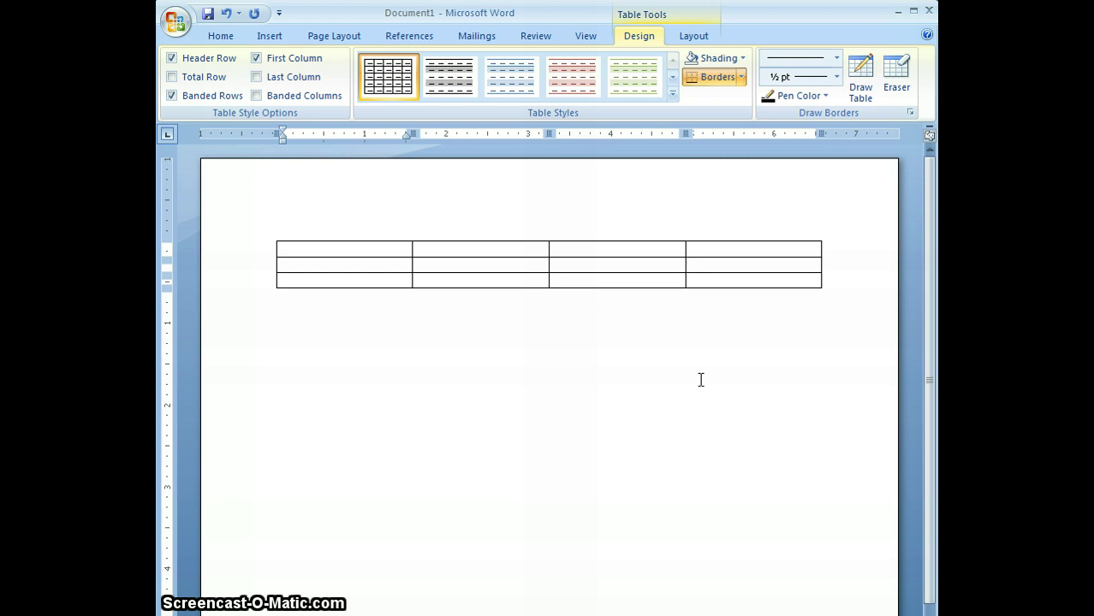
# Type 'Trial 1 Volume (mL)' and 'Trial 2 Volume (mL)' in the second and third header cells.
pyautogui.press('Tab')
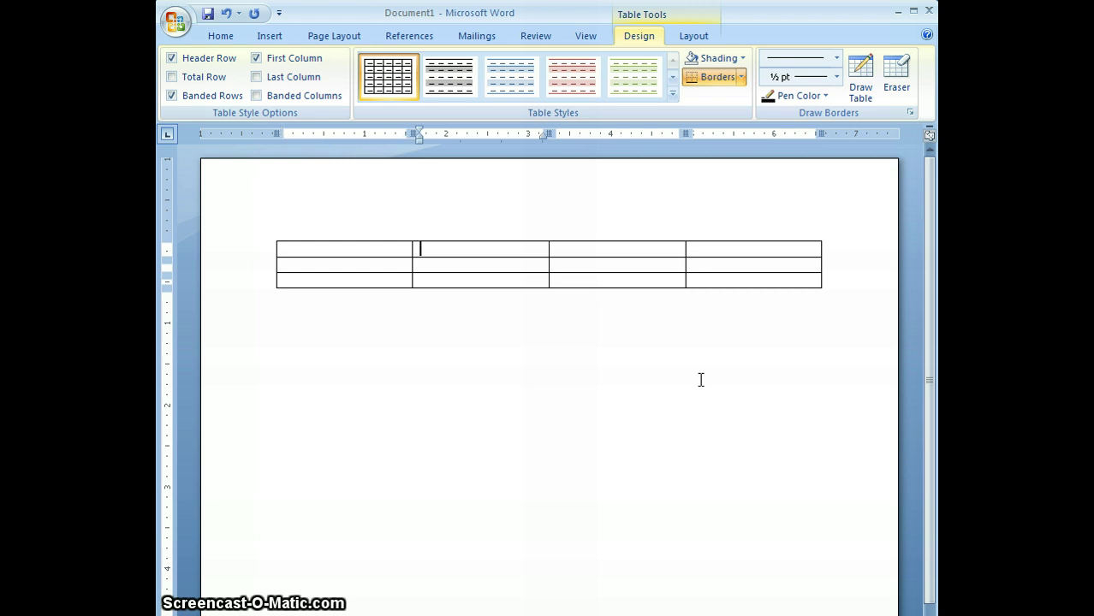
pyautogui.write('T')
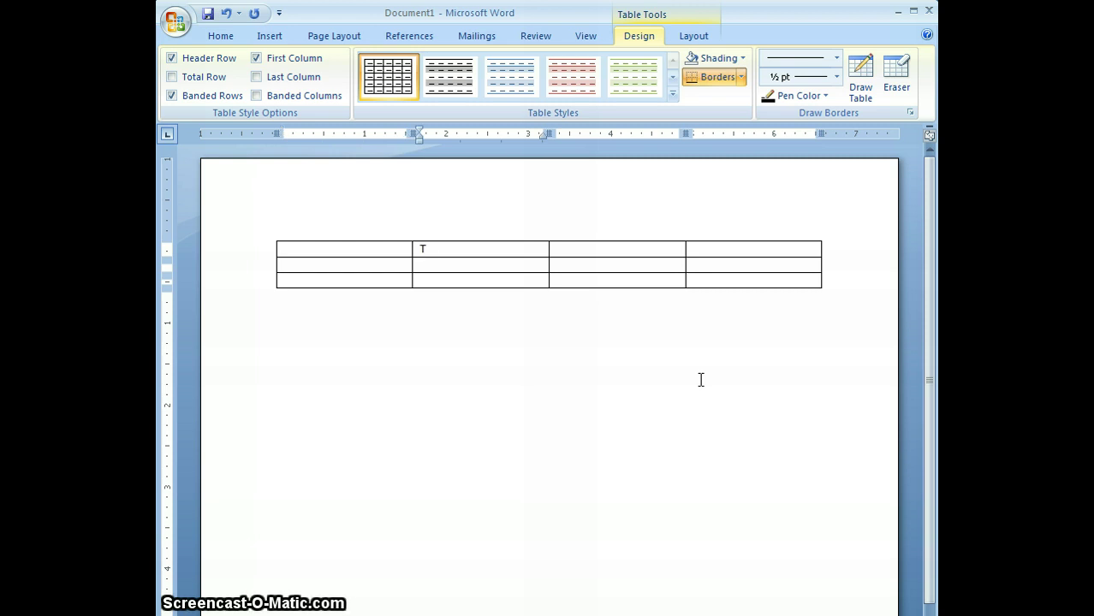
pyautogui.write('rial ')
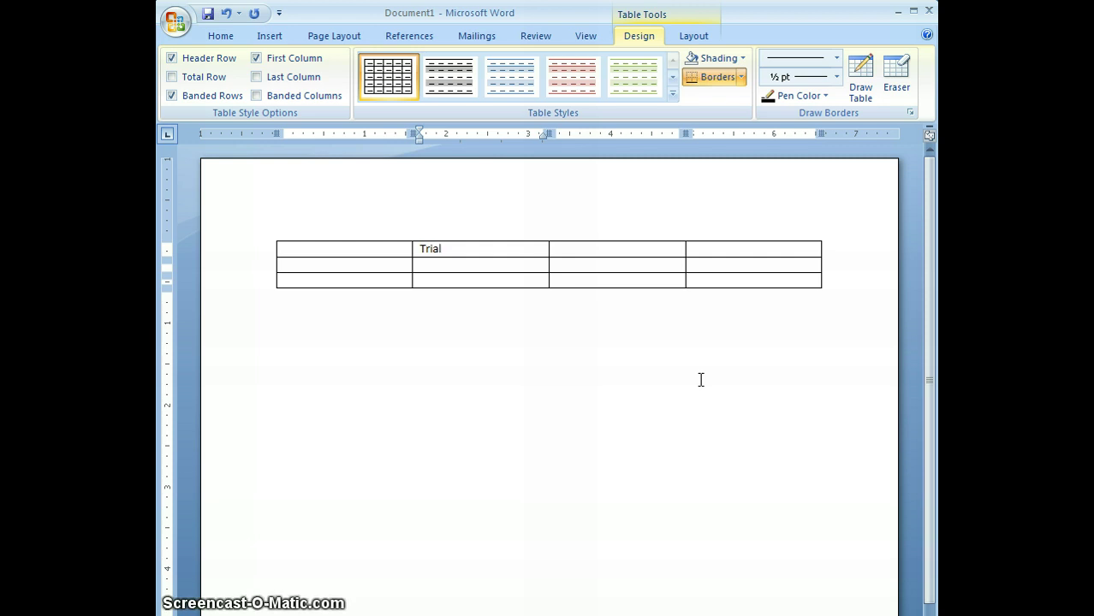
pyautogui.write('1')
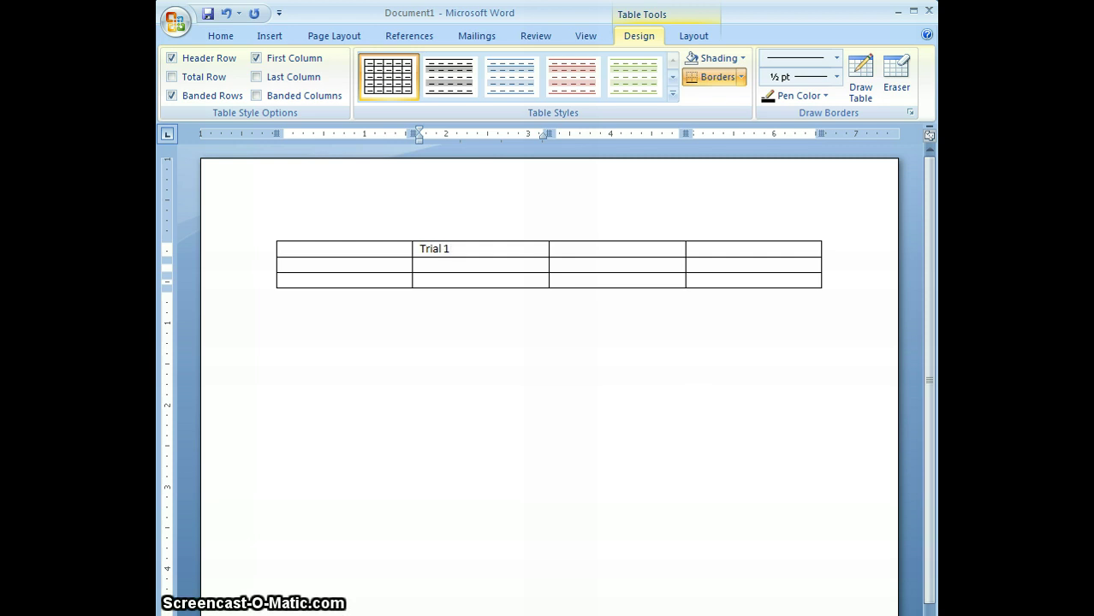
pyautogui.write(' Volume (')
pyautogui.press('BackSpace')
pyautogui.write('Volu')
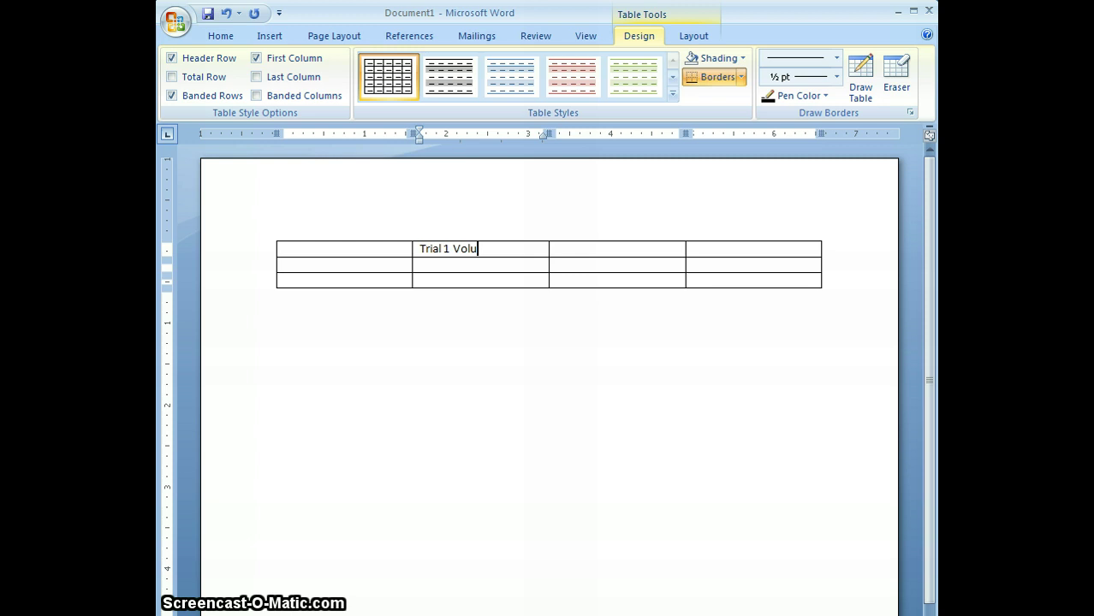
pyautogui.write('me (mL)')
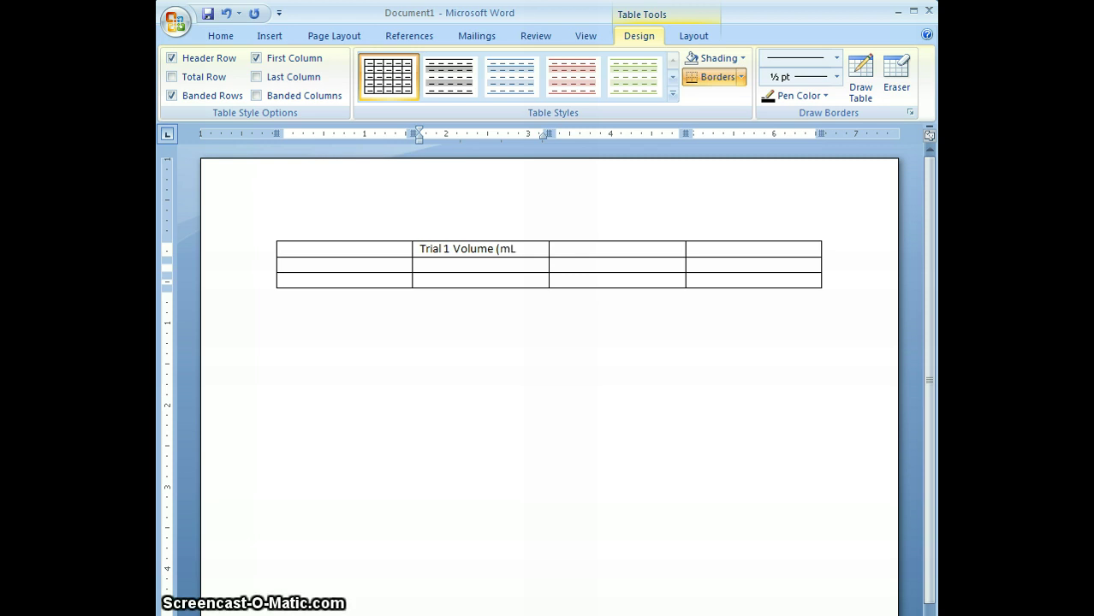
pyautogui.click(554, 249)
pyautogui.write('T')
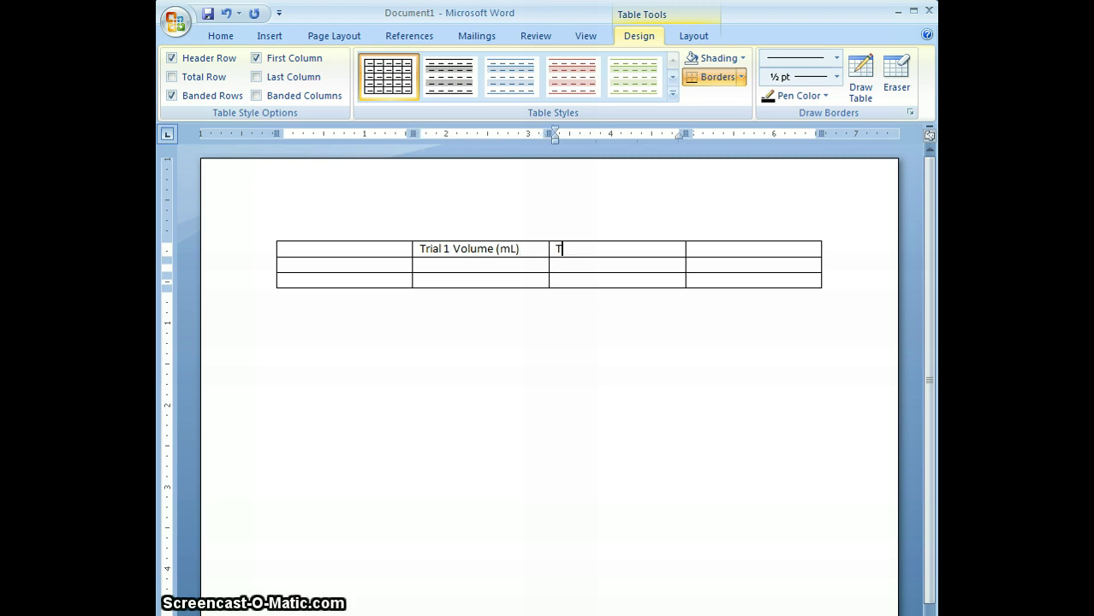
pyautogui.write('rial')
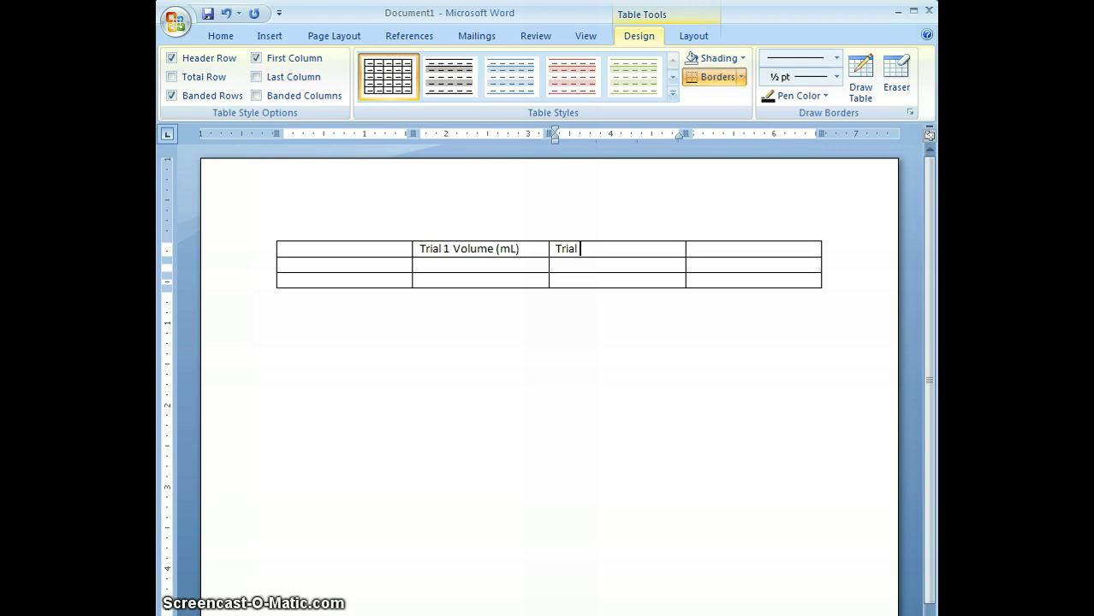
pyautogui.write(' 2 (')
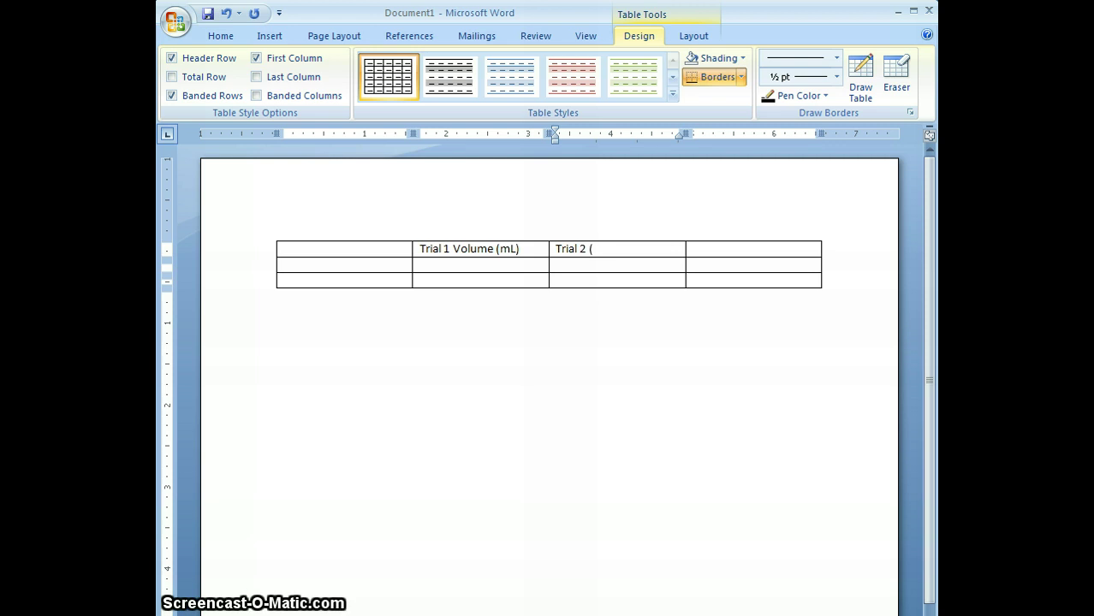
pyautogui.write('volume')
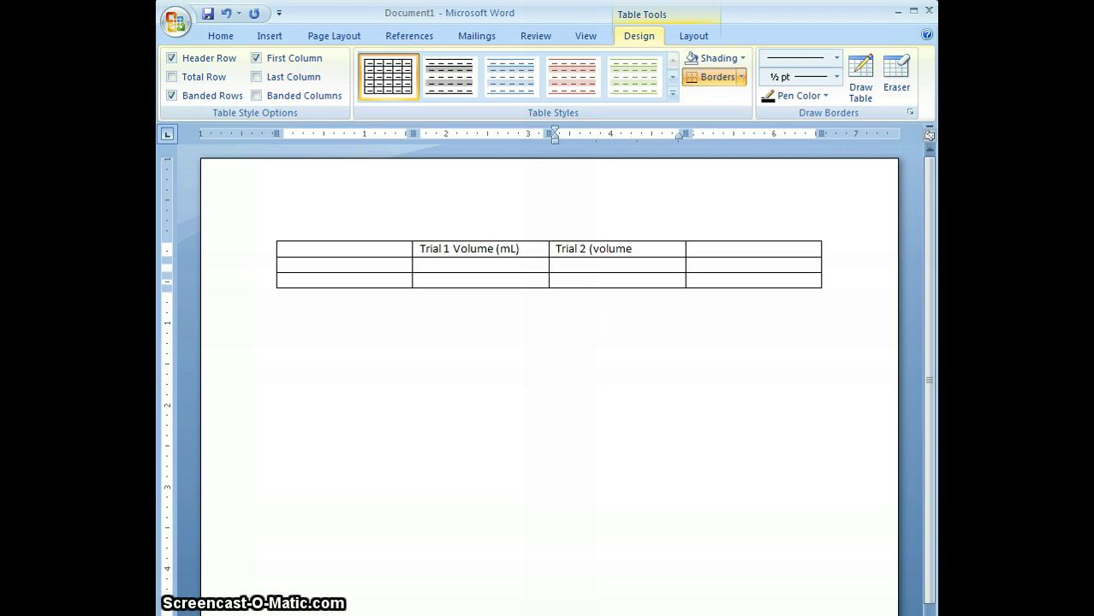
pyautogui.press('BackSpace')
pyautogui.press('BackSpace')
pyautogui.press('BackSpace')
pyautogui.press('BackSpace')
pyautogui.press('BackSpace')
pyautogui.press('BackSpace')
pyautogui.press('BackSpace')
pyautogui.write('Volu')
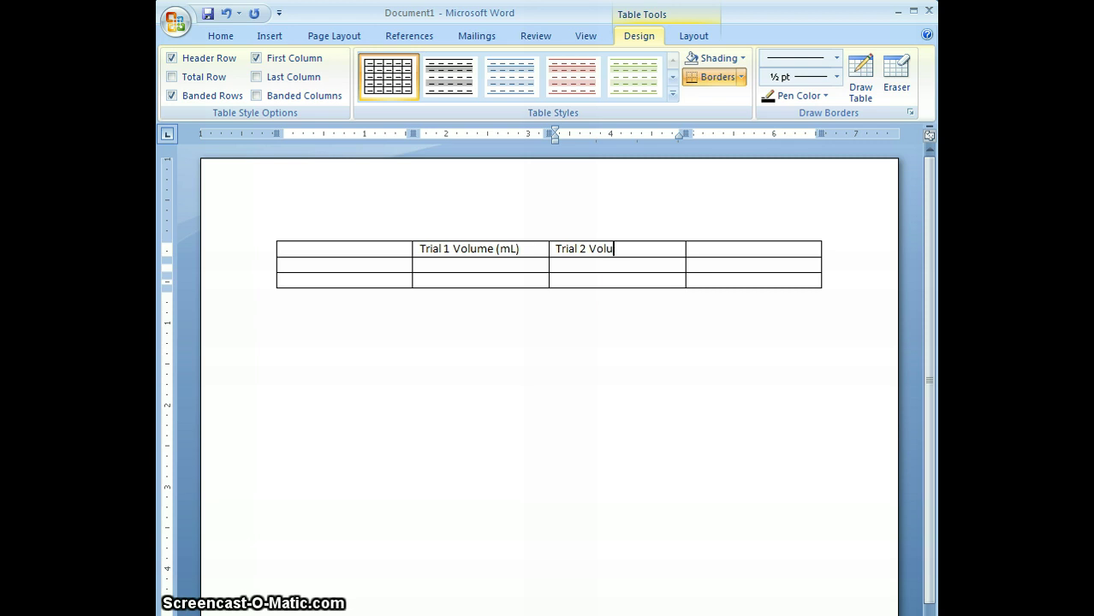
pyautogui.write('me (mL)')
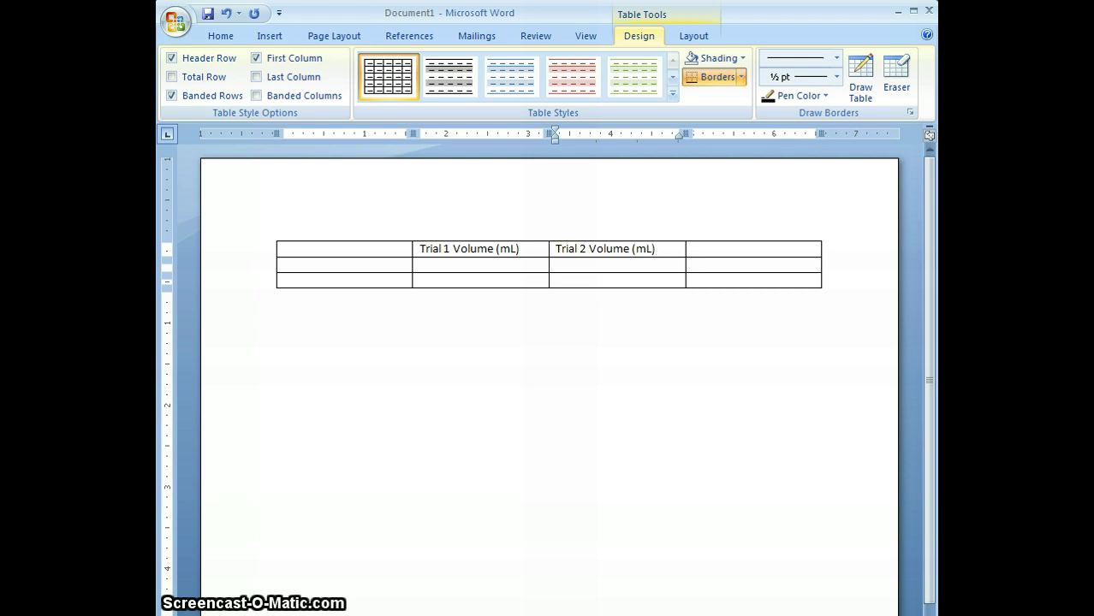
# Enter 'Trial 3 Volume (mL)' in the fourth header cell.
pyautogui.click(692, 250)
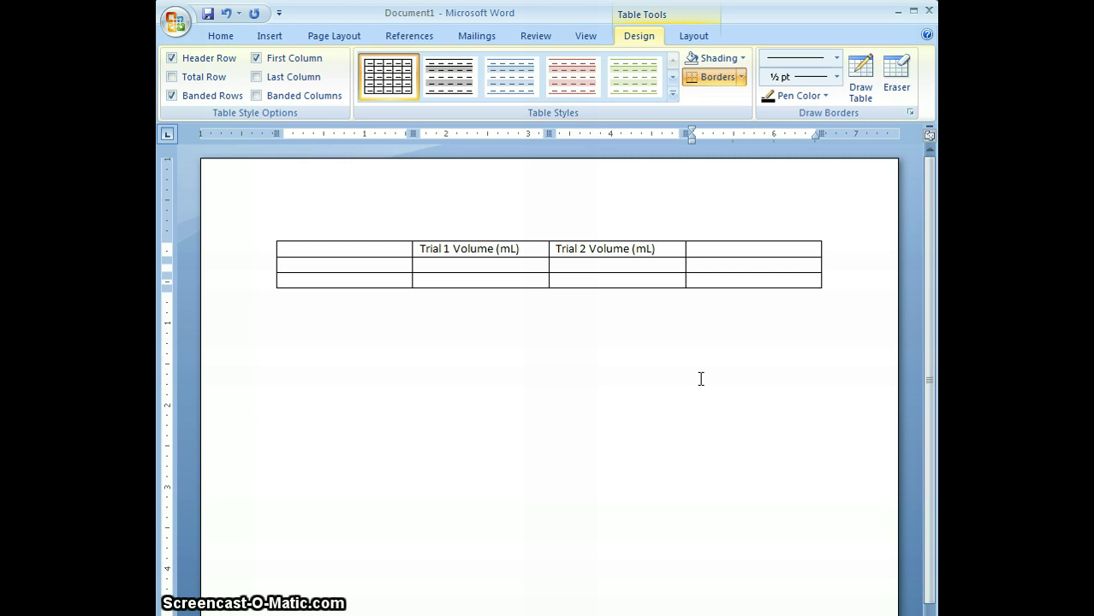
pyautogui.write('Trial 3')
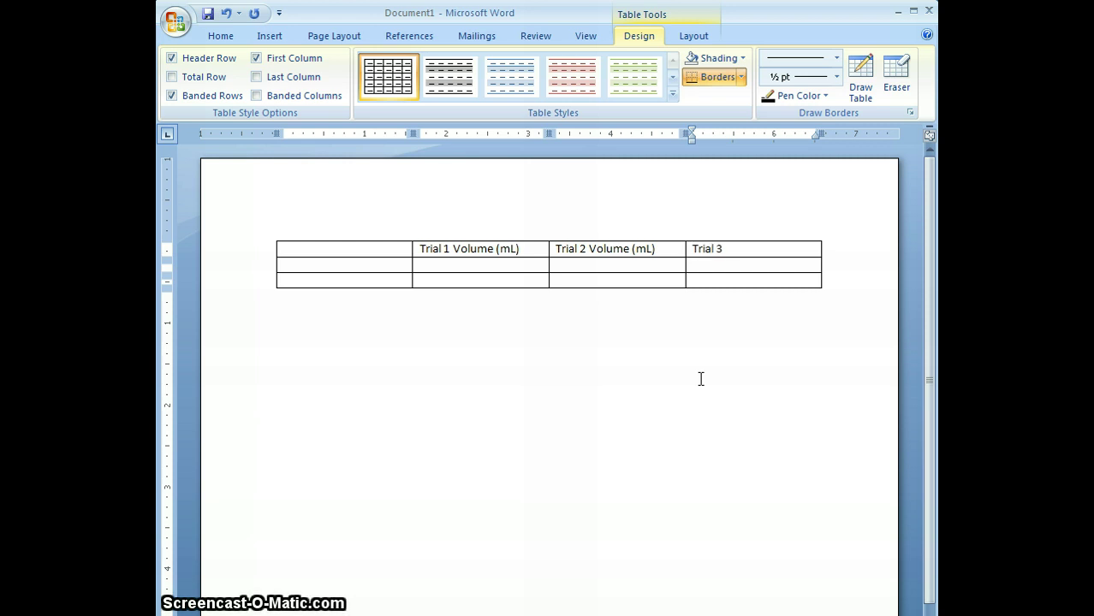
pyautogui.write(' (m')
pyautogui.press('BackSpace')
pyautogui.press('BackSpace')
pyautogui.press('BackSpace')
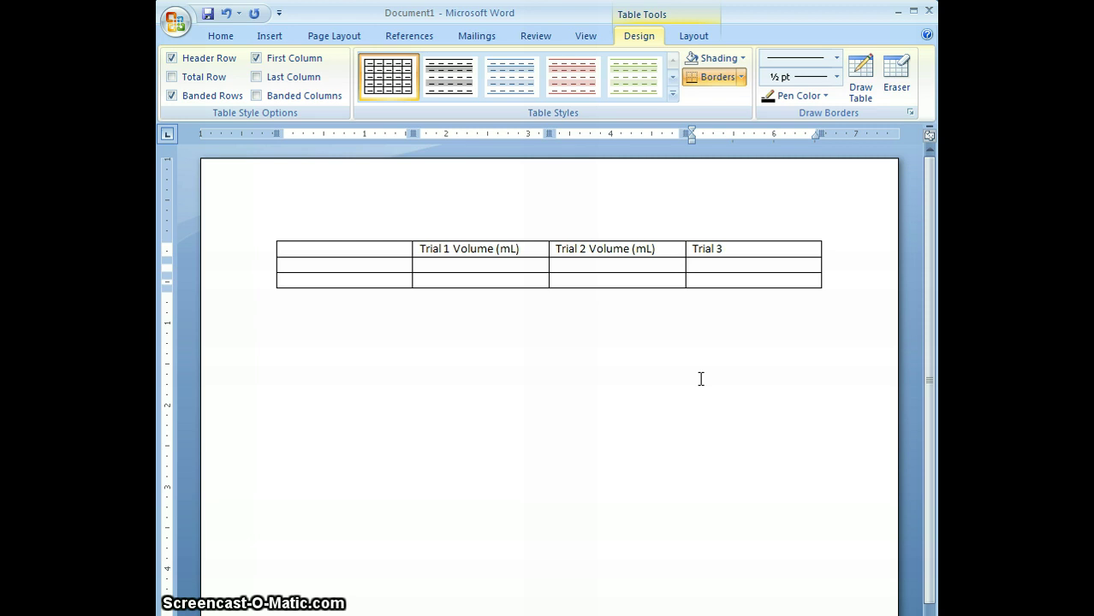
pyautogui.press('BackSpace')
pyautogui.press('BackSpace')
pyautogui.press('BackSpace')
pyautogui.press('BackSpace')
pyautogui.press('BackSpace')
pyautogui.press('BackSpace')
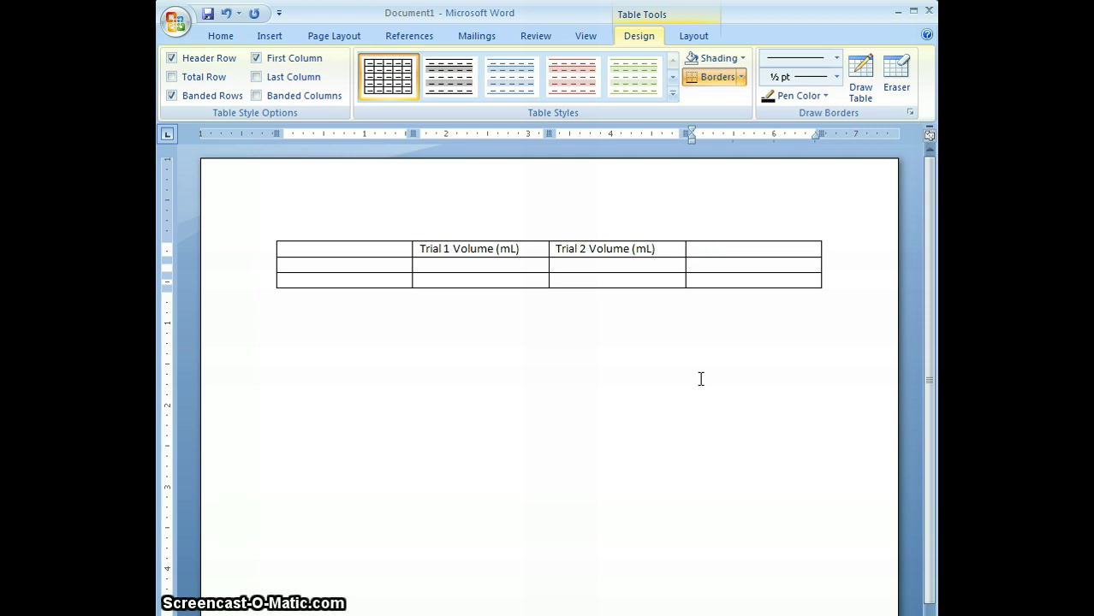
pyautogui.write('Trial 3 ')
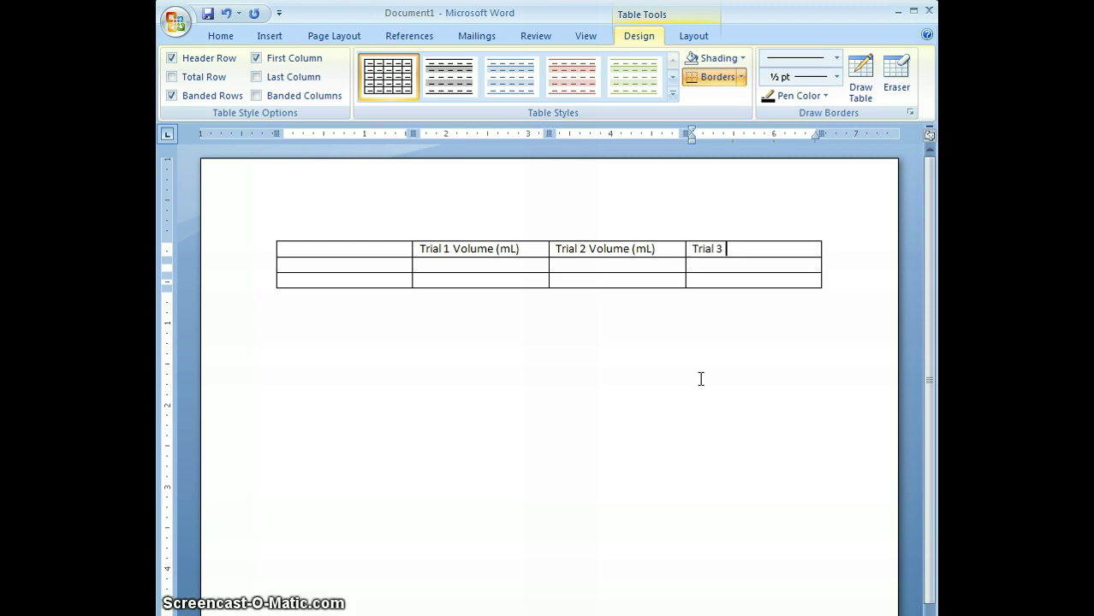
pyautogui.write('Volume (m')
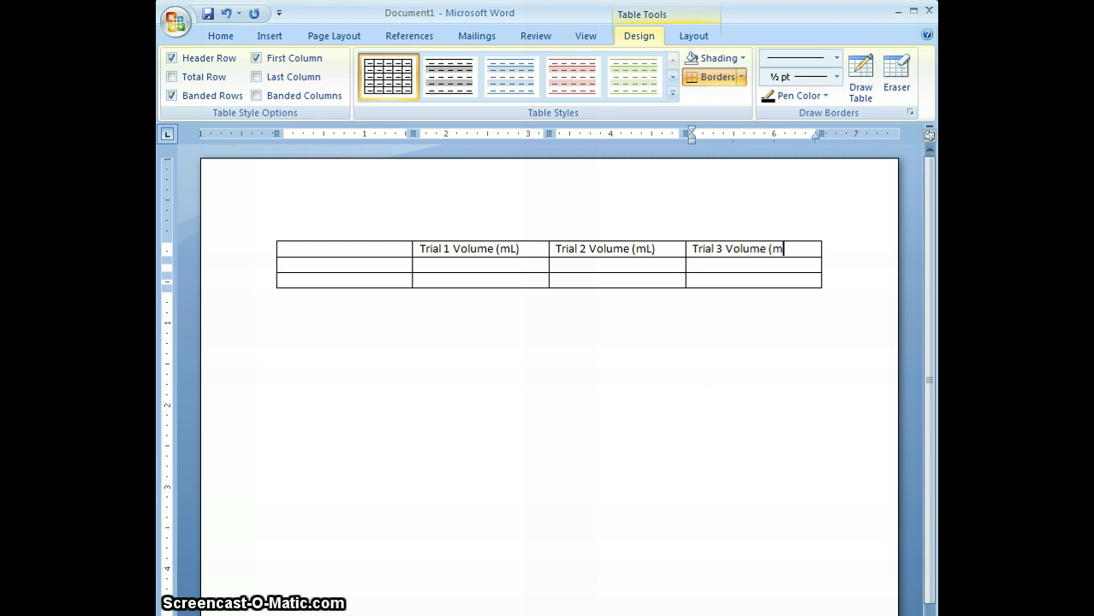
pyautogui.write('L)')
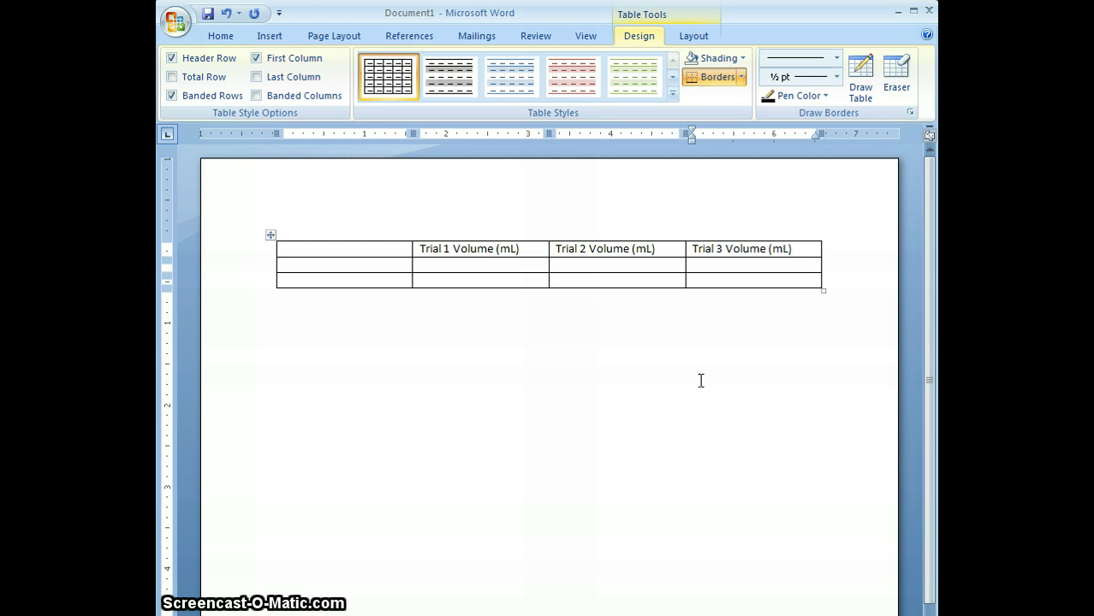
pyautogui.click(333, 263)
# Fill the second row with the label Initial and 0.00 for each trial.
pyautogui.write('Ini')
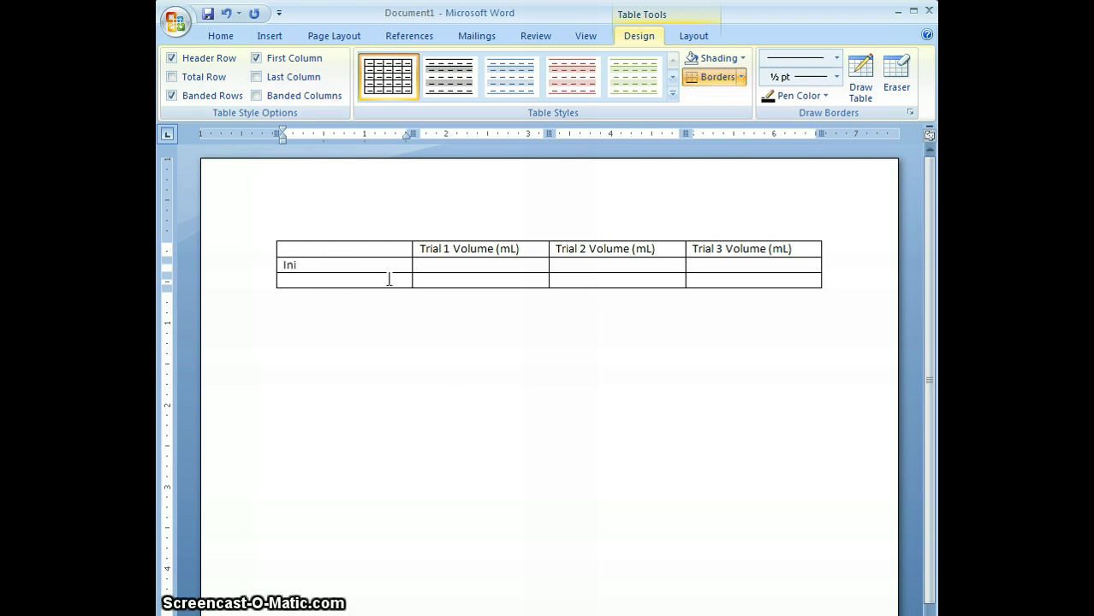
pyautogui.write('tial')
pyautogui.press('Tab')
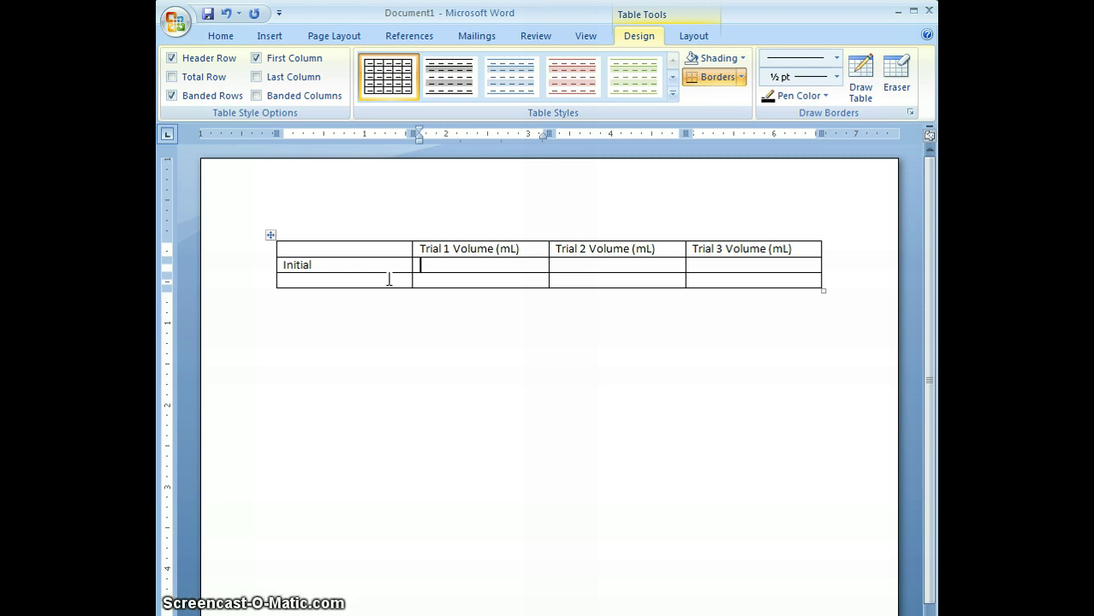
pyautogui.write('0.00')
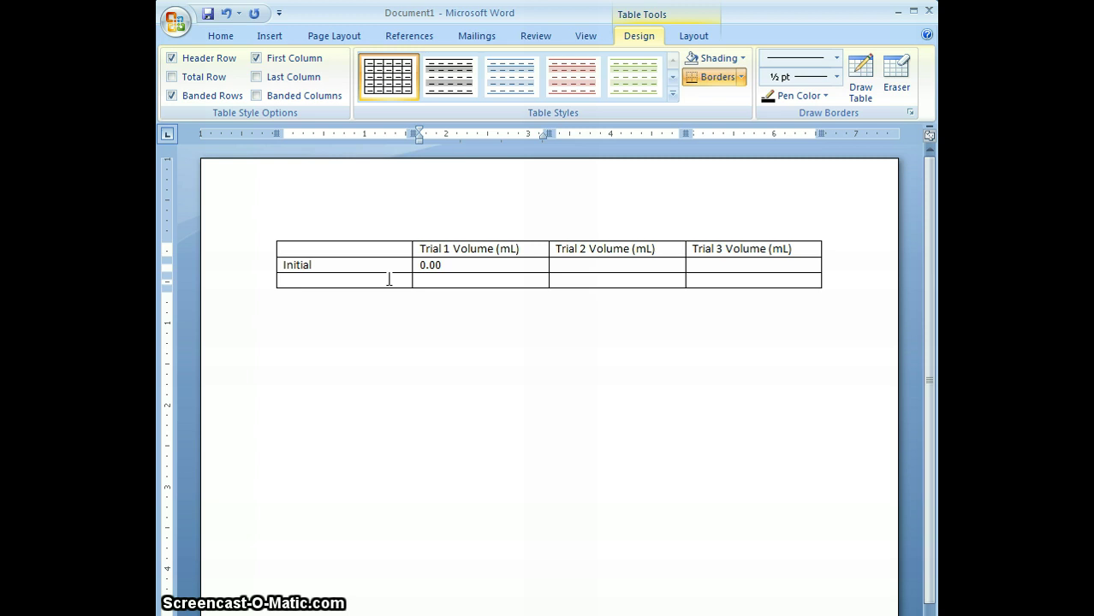
pyautogui.press('Tab')
pyautogui.write('0.00')
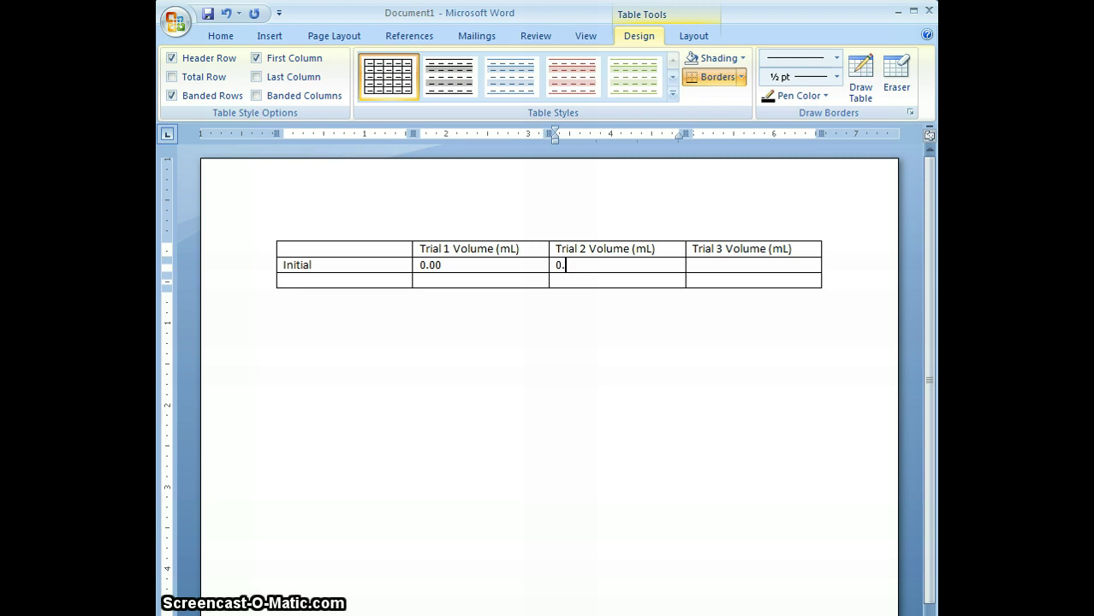
pyautogui.press('Tab')
pyautogui.write('0.00')
pyautogui.press('Tab')
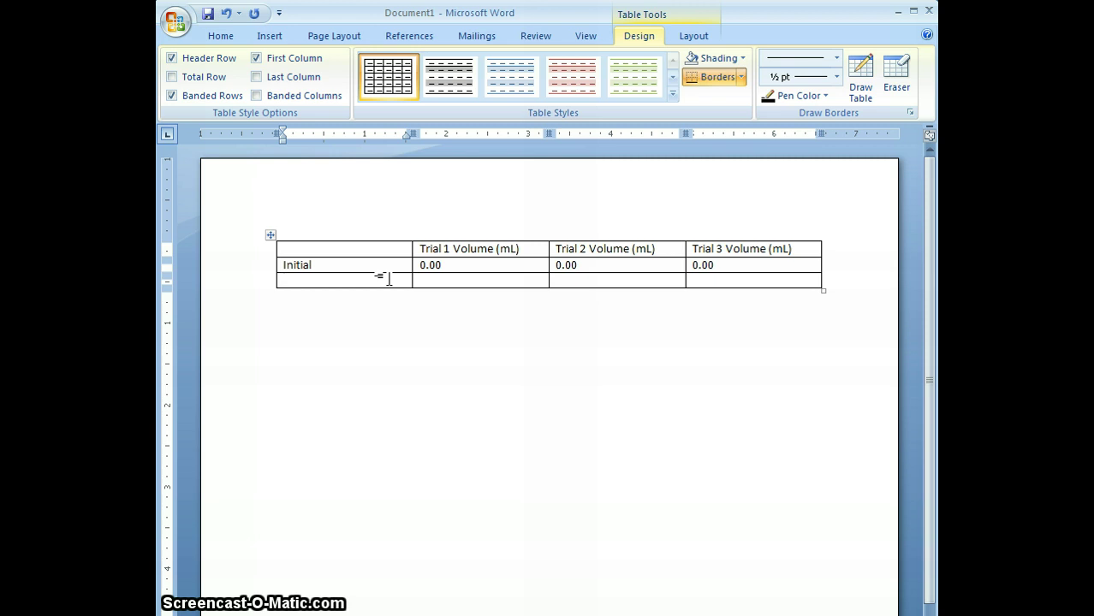
# Fill the third row with Final readings 25.34, 22.98 and 11.05.
pyautogui.write('Final')
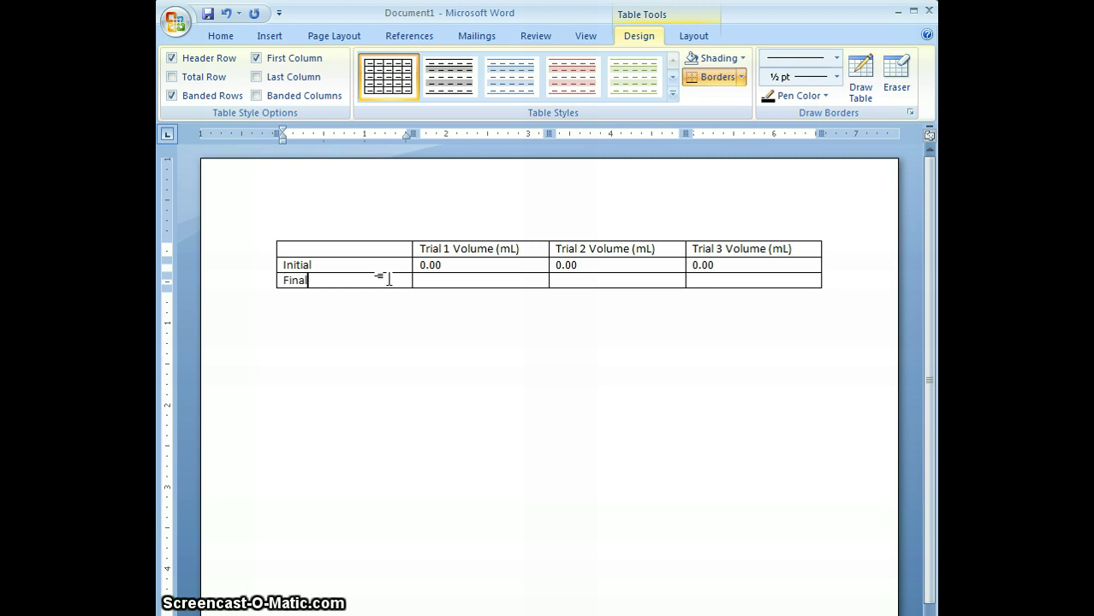
pyautogui.press('Tab')
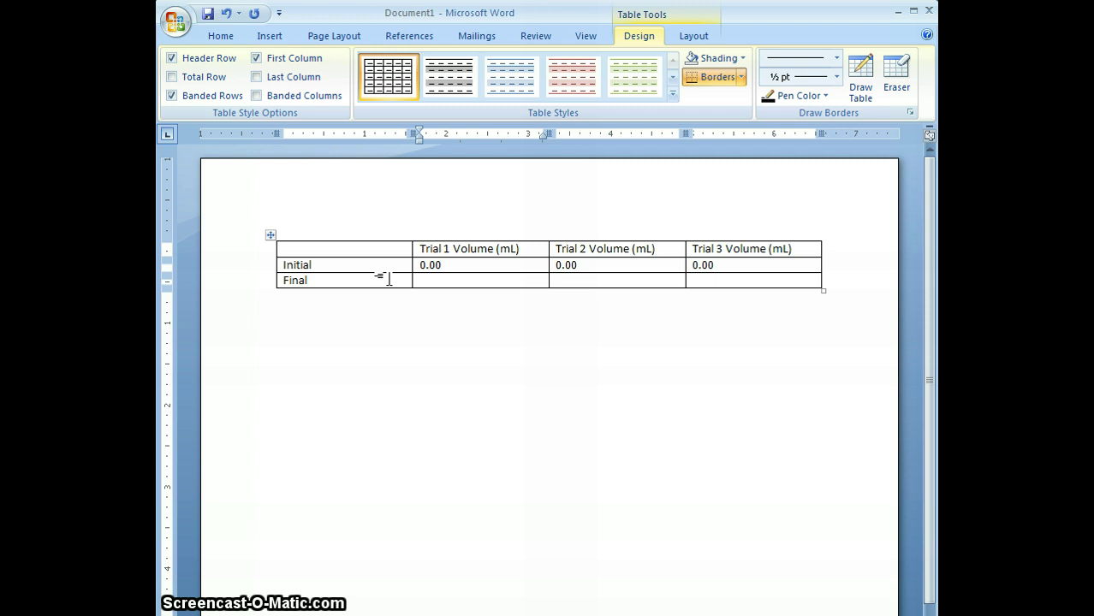
pyautogui.write('25.34')
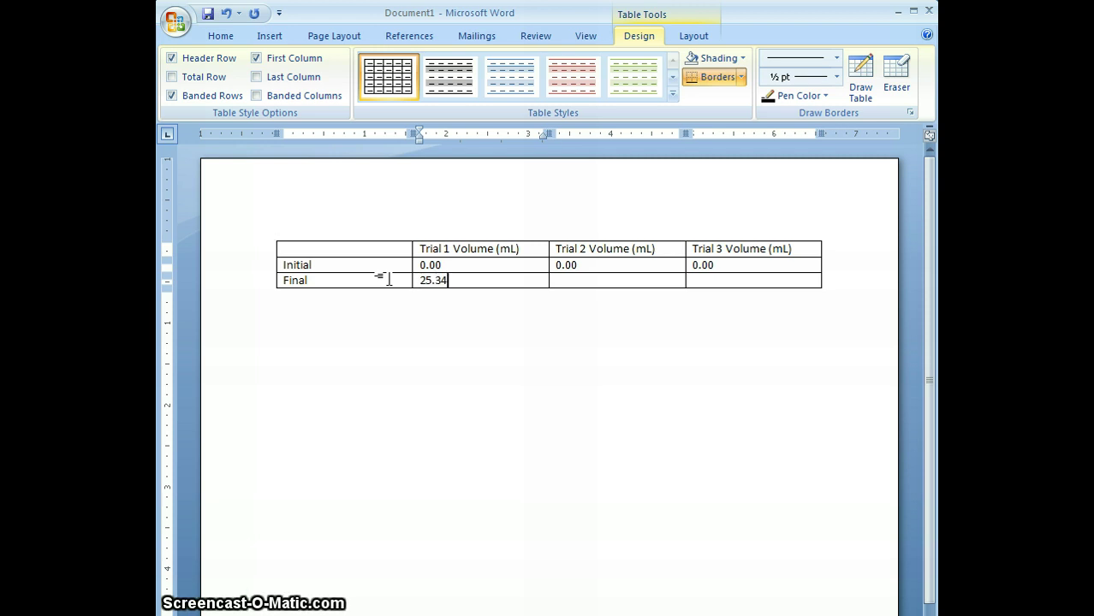
pyautogui.press('Tab')
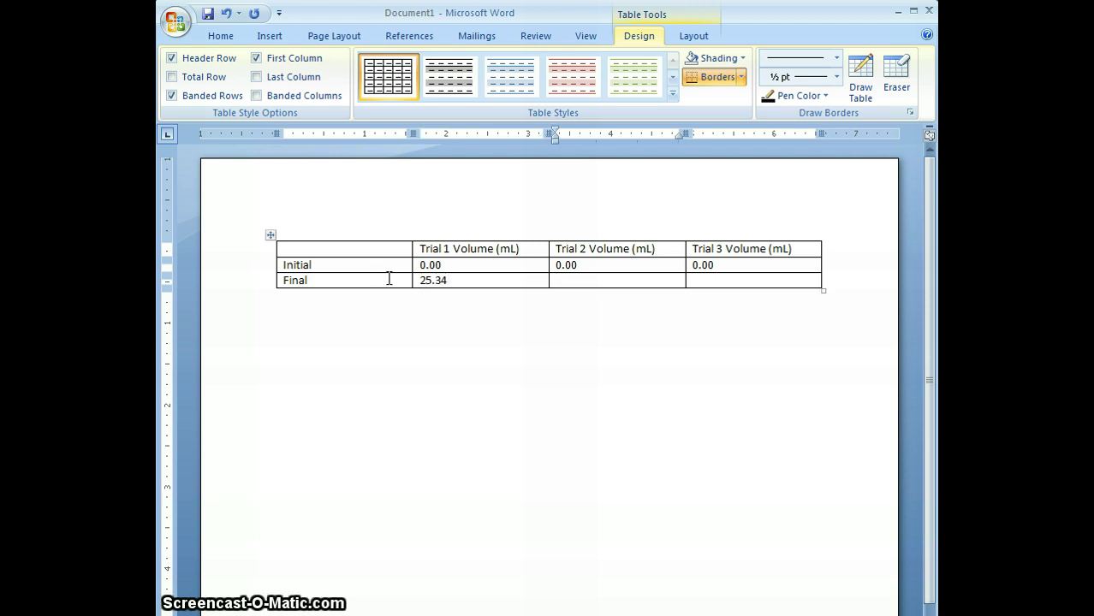
pyautogui.write('22.98')
pyautogui.press('Tab')
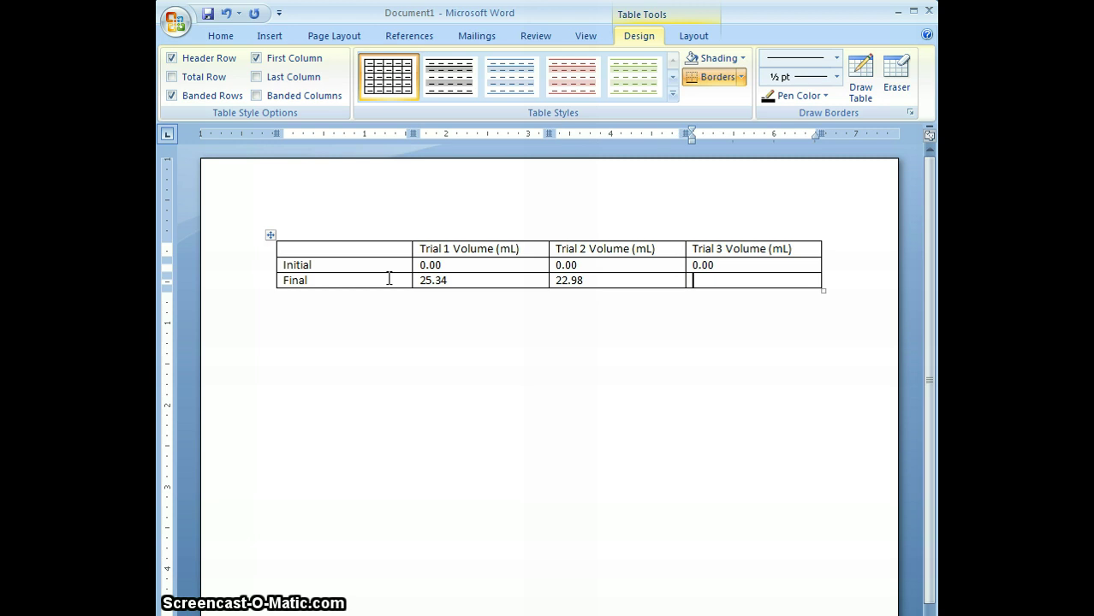
pyautogui.write('11.05')
# Add an empty fourth row below the Final row using the right-click Insert Rows Below.
pyautogui.rightClick(614, 280)
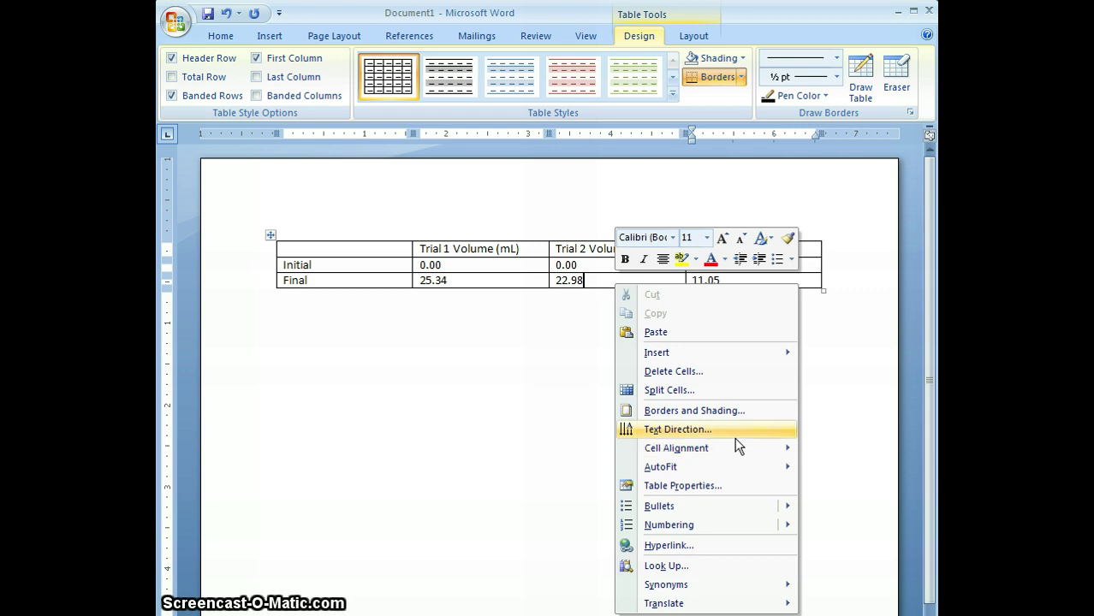
pyautogui.moveTo(744, 471)
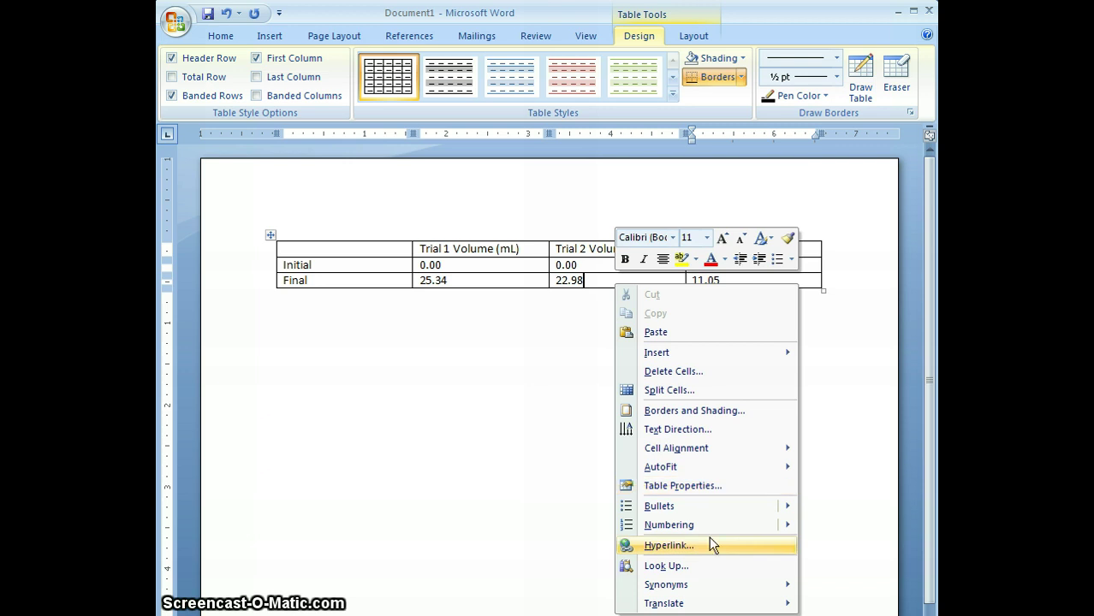
pyautogui.moveTo(684, 352)
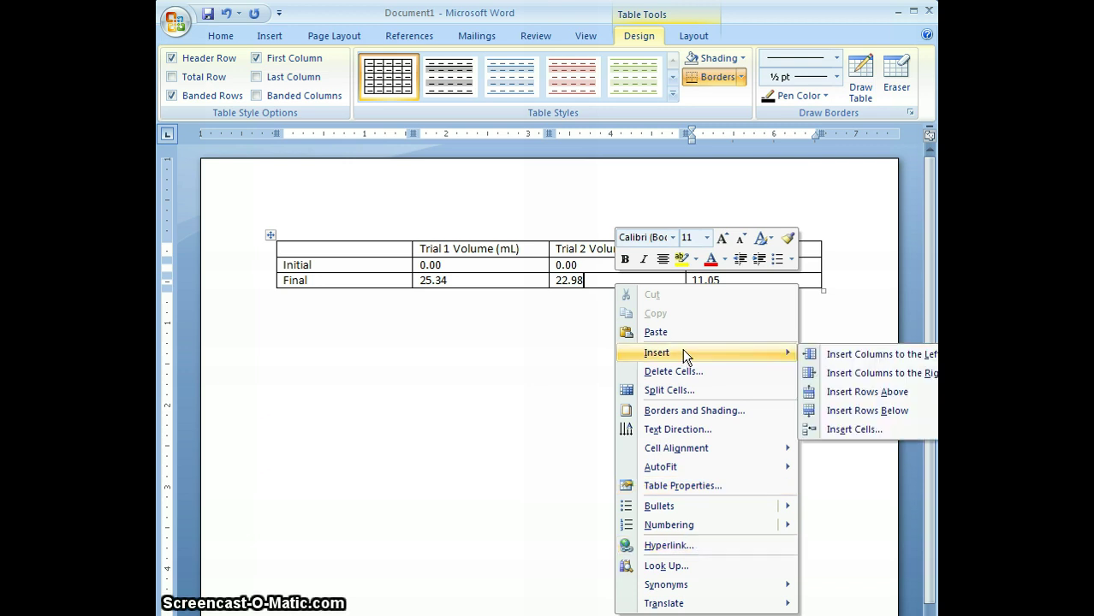
pyautogui.click(903, 410)
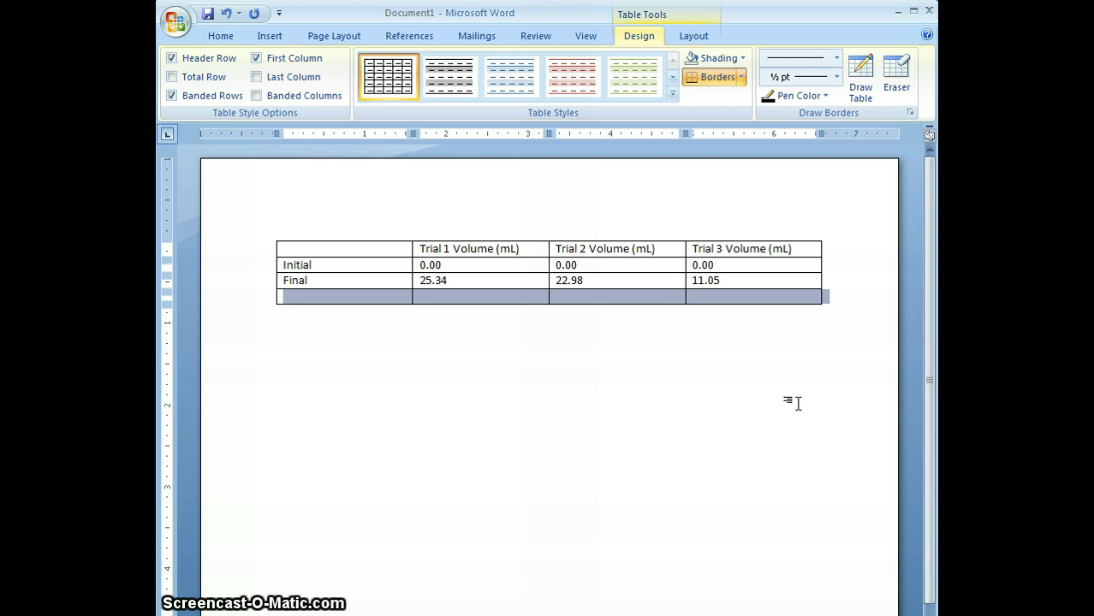
# Label the fourth row 'Difference' and enter 22 in its Trial 2 cell.
pyautogui.press('Left')
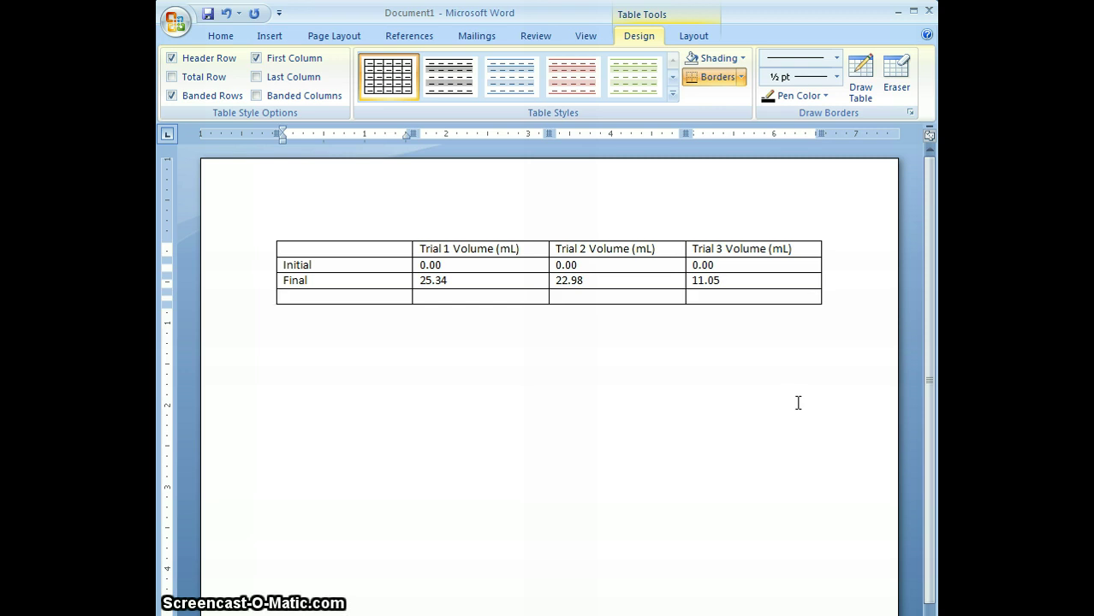
pyautogui.write('Difference')
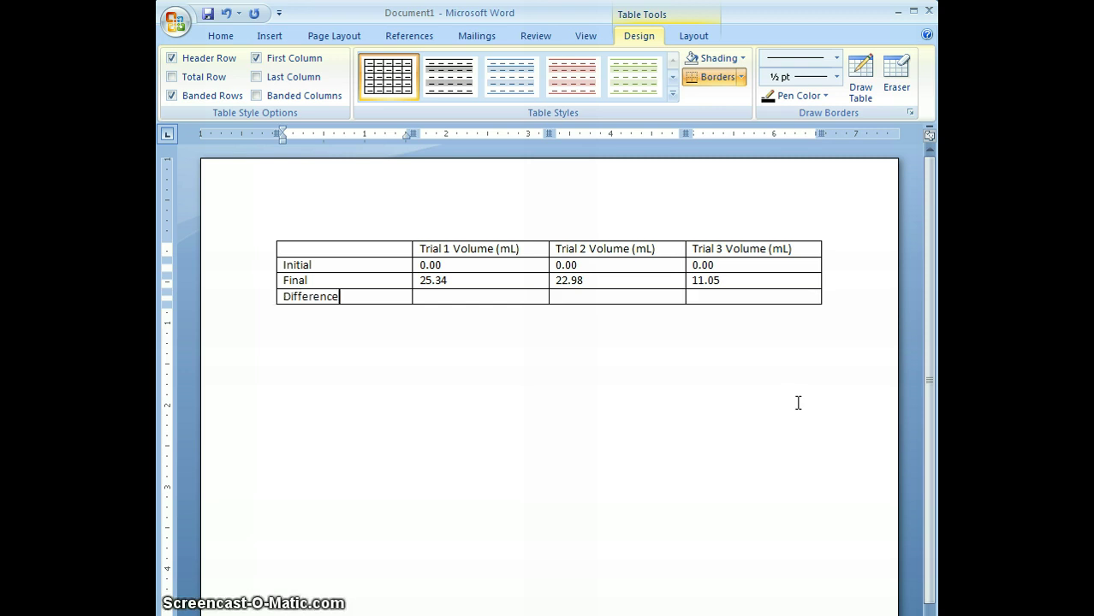
pyautogui.press('Tab')
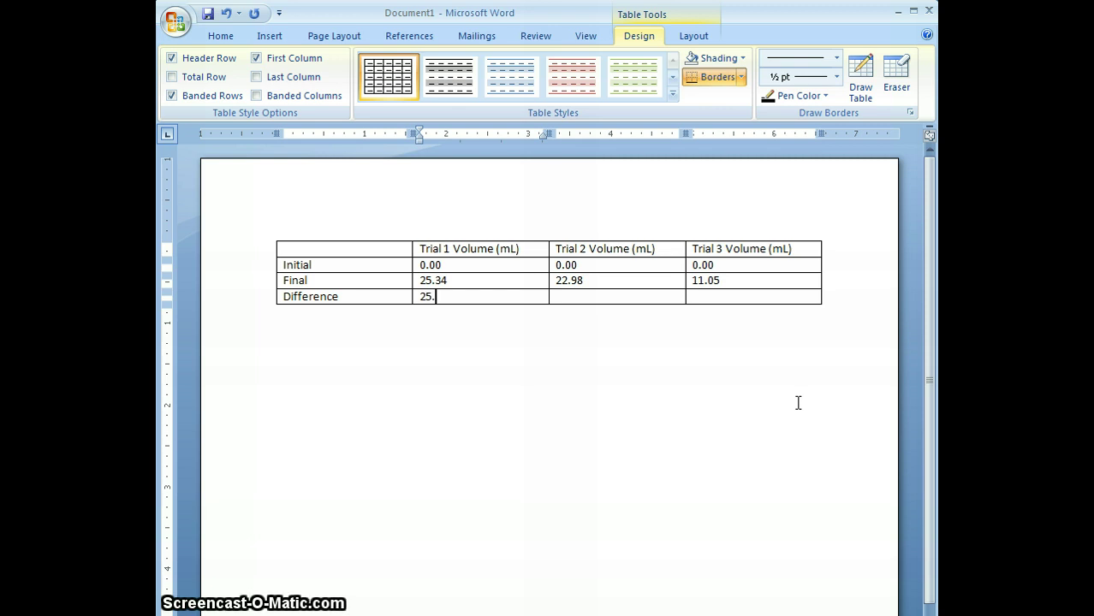
pyautogui.press('Tab')
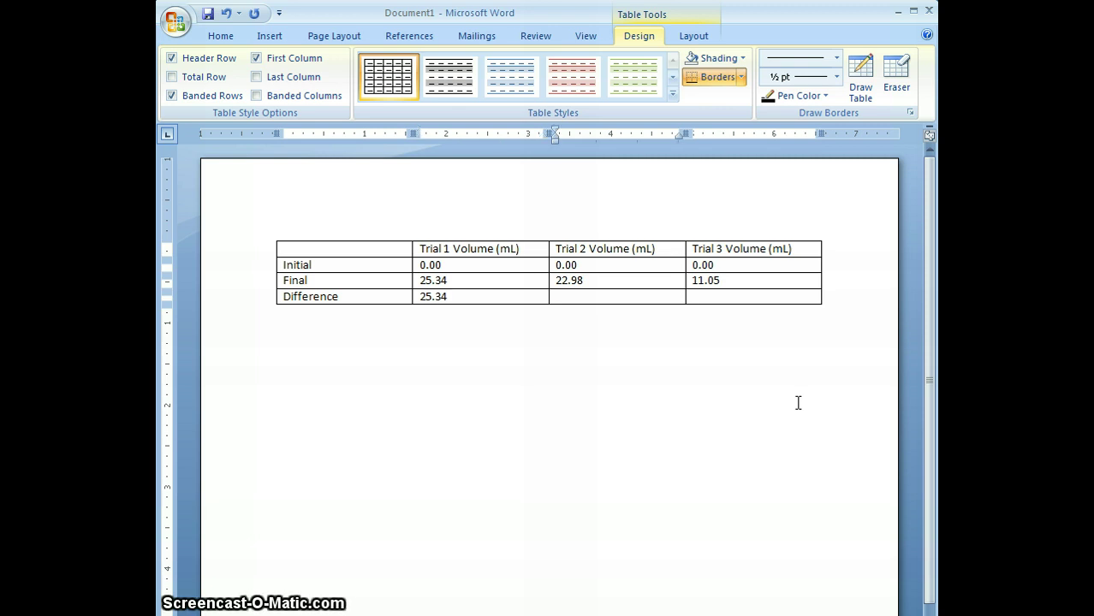
pyautogui.write('22.98')
pyautogui.press('Tab')
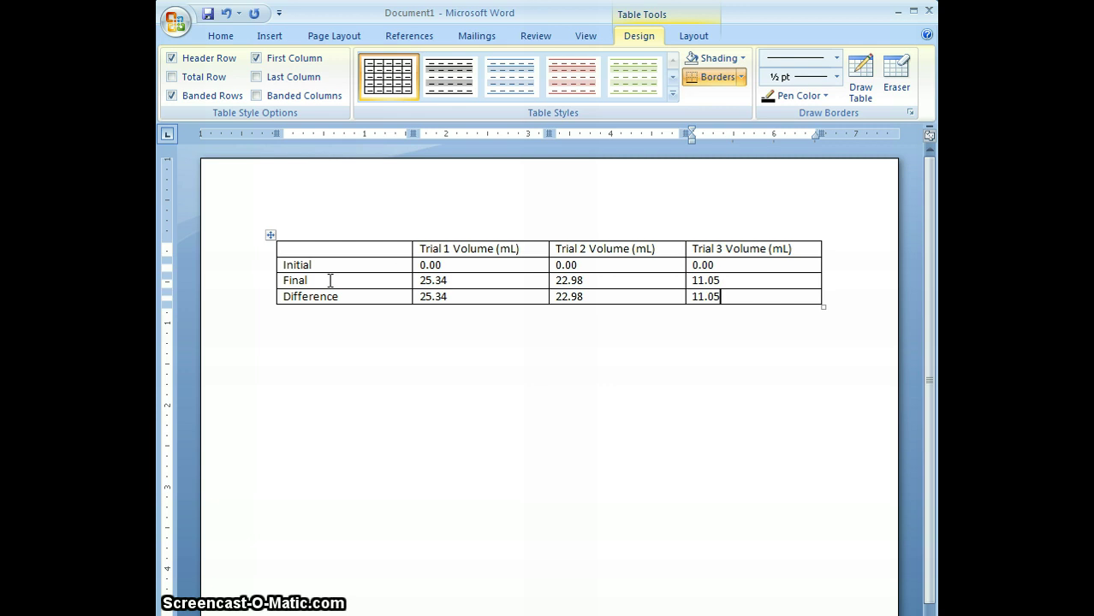
# Narrow the label, Trial 1, Trial 2 and Trial 3 columns with the ruler markers.
pyautogui.moveTo(411, 133); pyautogui.dragTo(359, 135)
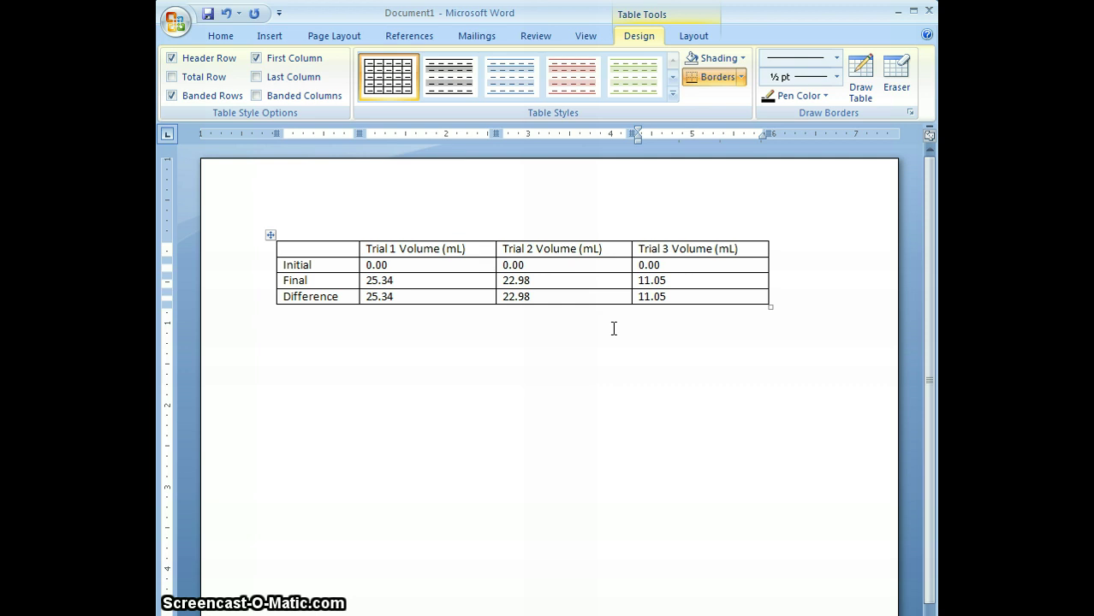
pyautogui.moveTo(496, 134); pyautogui.dragTo(477, 133)
pyautogui.moveTo(619, 135); pyautogui.dragTo(590, 134)
pyautogui.moveTo(724, 134); pyautogui.dragTo(702, 134)
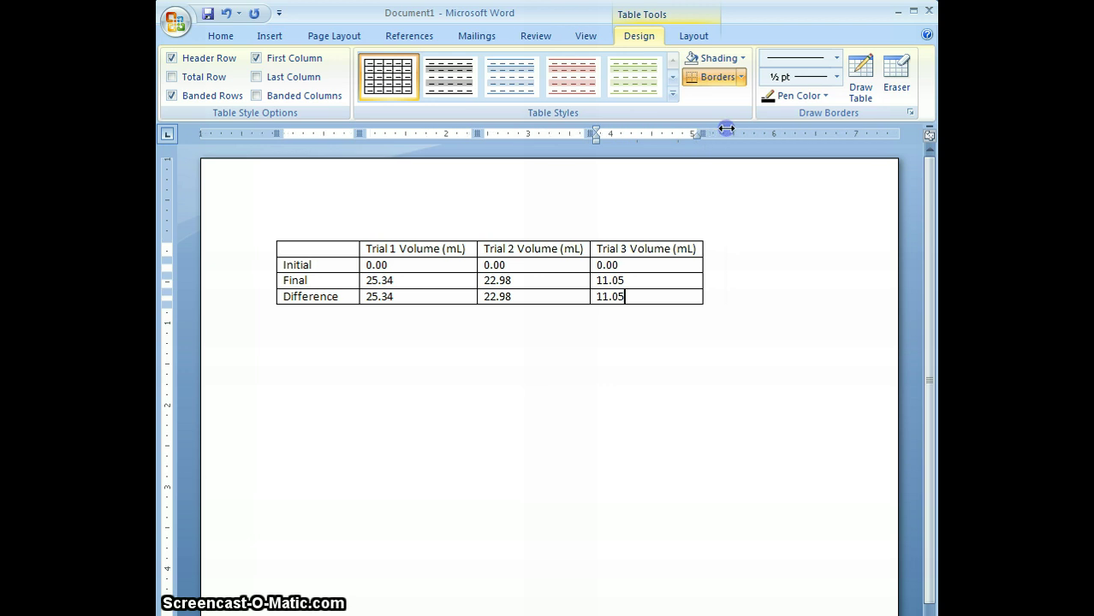
pyautogui.click(401, 247)
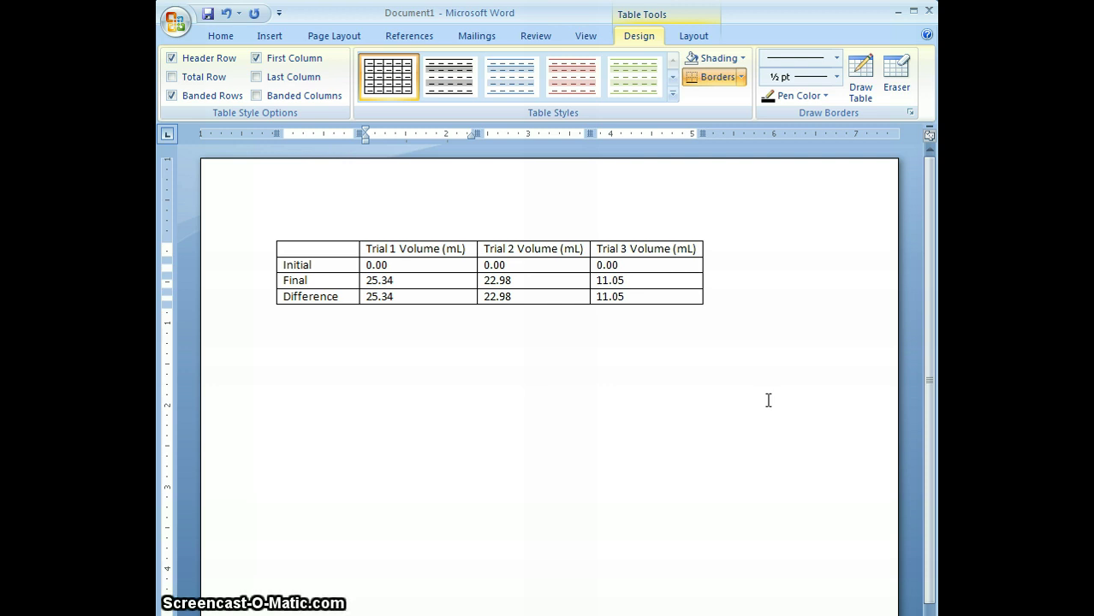
# Break each Trial header so 'Volume (mL)' sits on its own second line.
pyautogui.press('BackSpace')
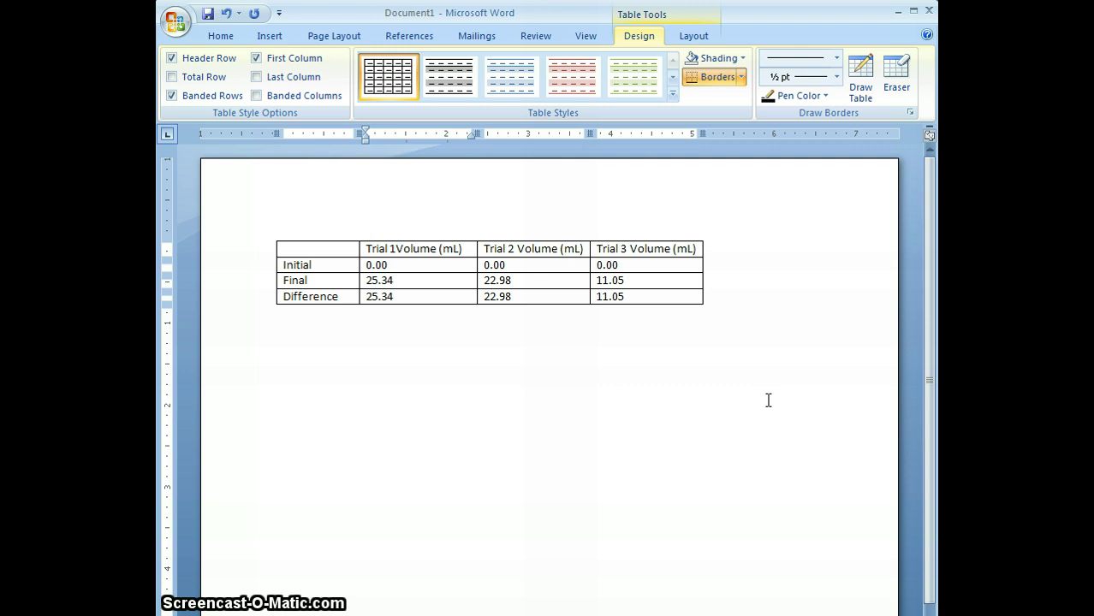
pyautogui.press('Return')
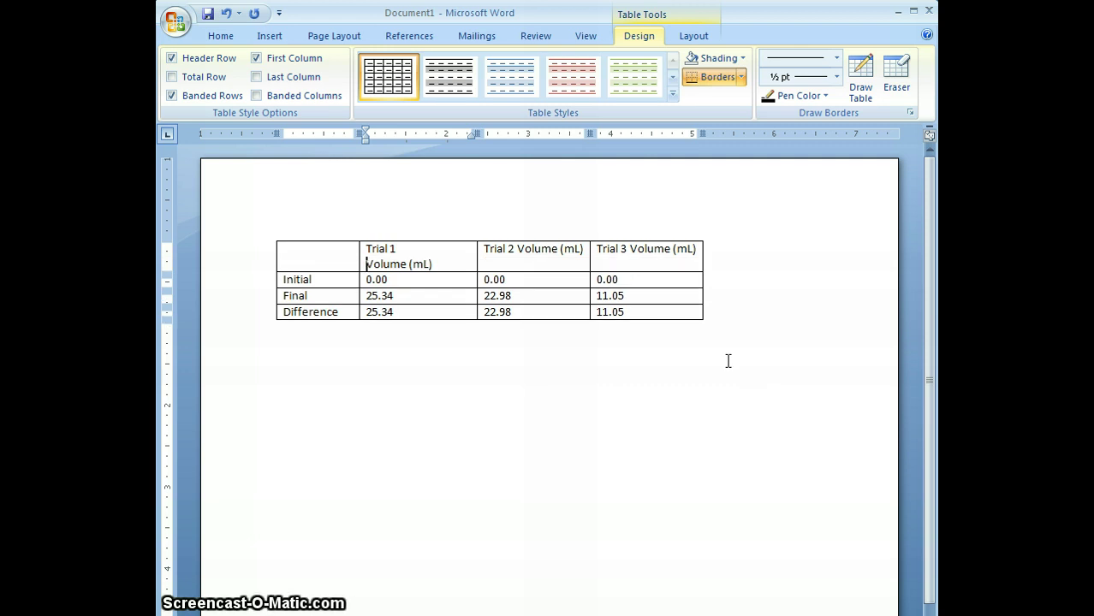
pyautogui.click(516, 250)
pyautogui.press('BackSpace')
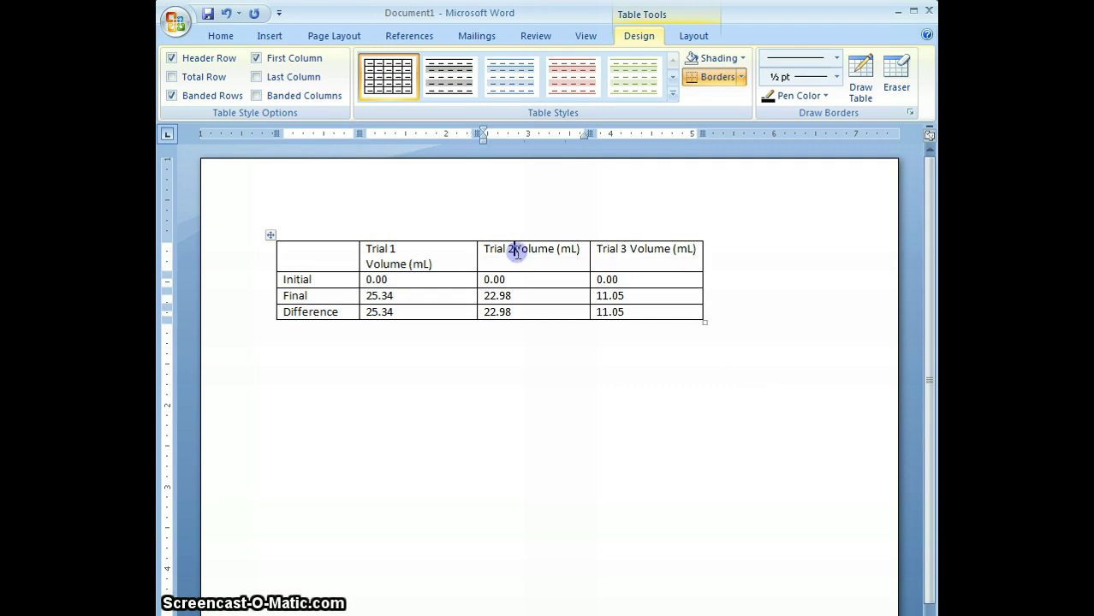
pyautogui.press('Return')
pyautogui.click(633, 249)
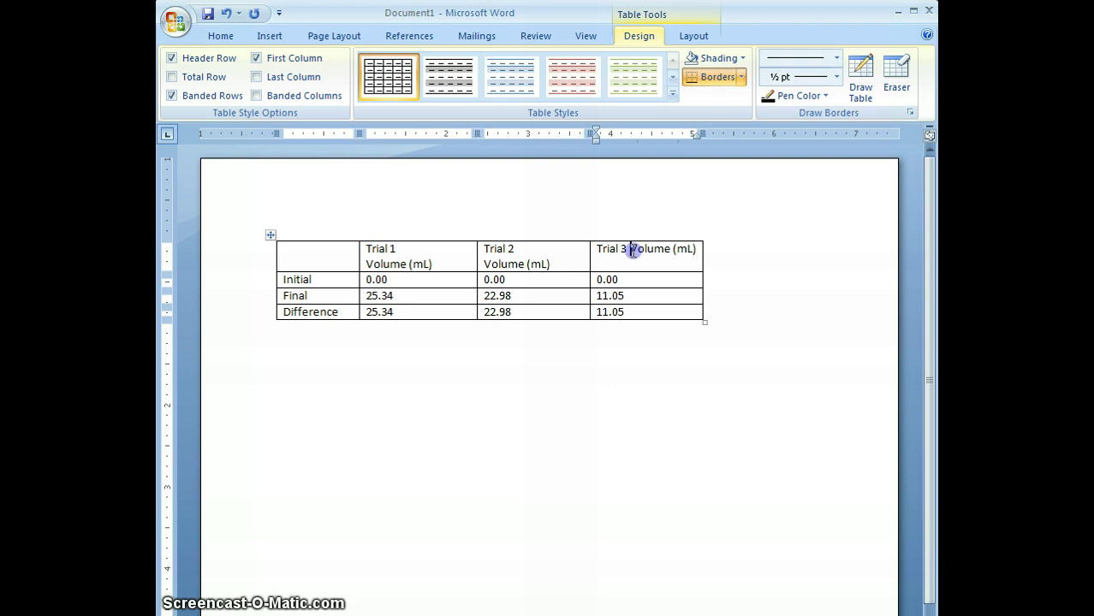
pyautogui.press('BackSpace')
pyautogui.press('Return')
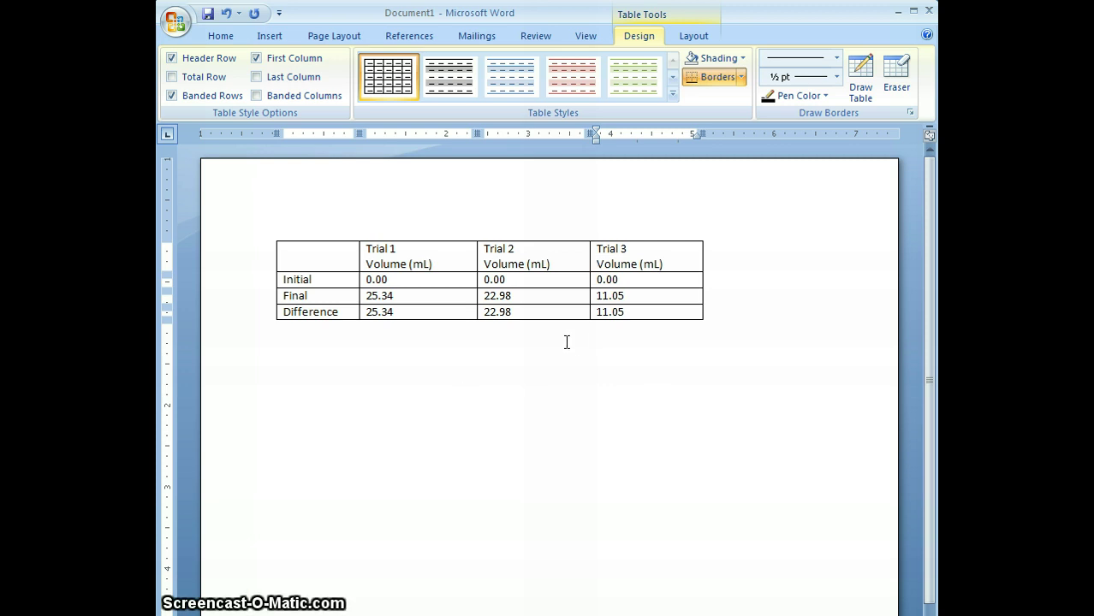
# Narrow the Trial columns further and pull in the table's right edge.
pyautogui.moveTo(594, 132); pyautogui.dragTo(564, 131)
pyautogui.moveTo(477, 133); pyautogui.dragTo(446, 131)
pyautogui.moveTo(640, 132); pyautogui.dragTo(614, 133)
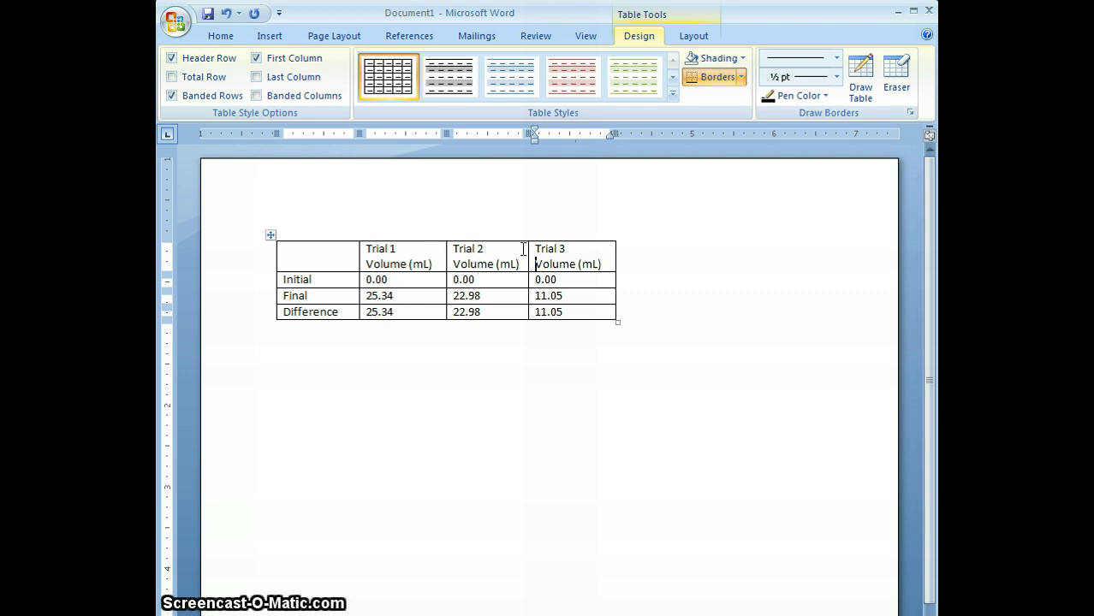
# Select the Trial 1–3 columns and apply Distribute Columns Evenly.
pyautogui.click(417, 239)
pyautogui.hotkey('shift', 'Right')
pyautogui.hotkey('shift', 'Right')
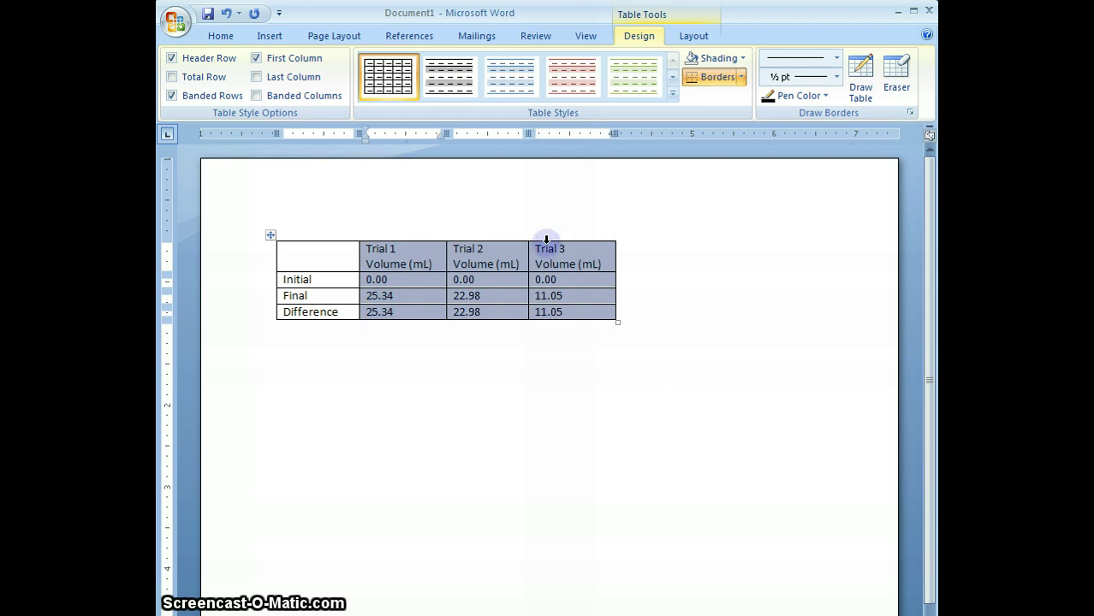
pyautogui.rightClick(493, 254)
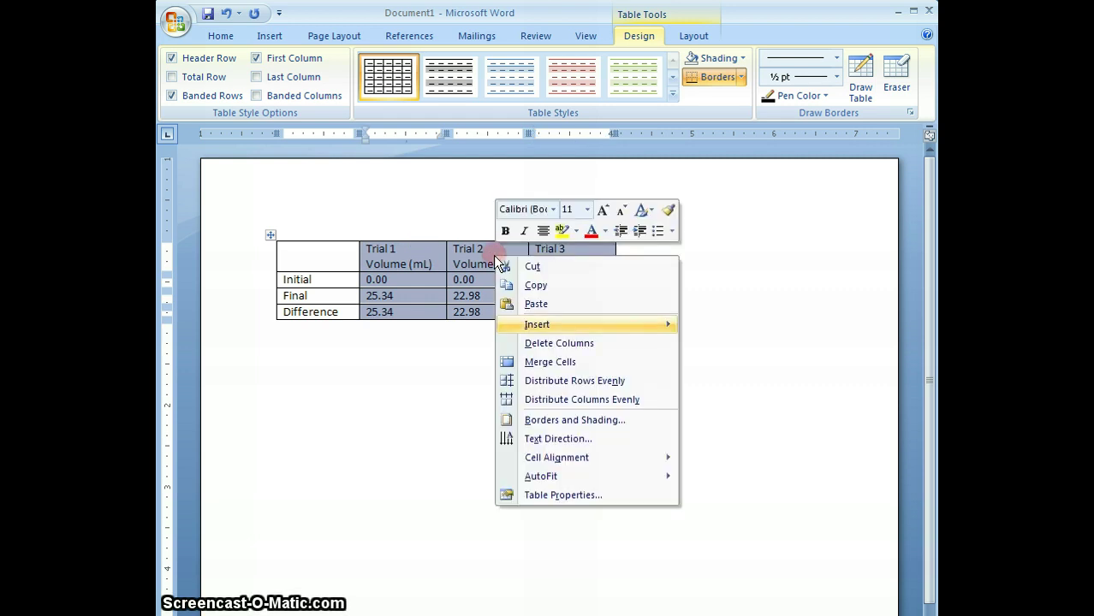
pyautogui.click(635, 403)
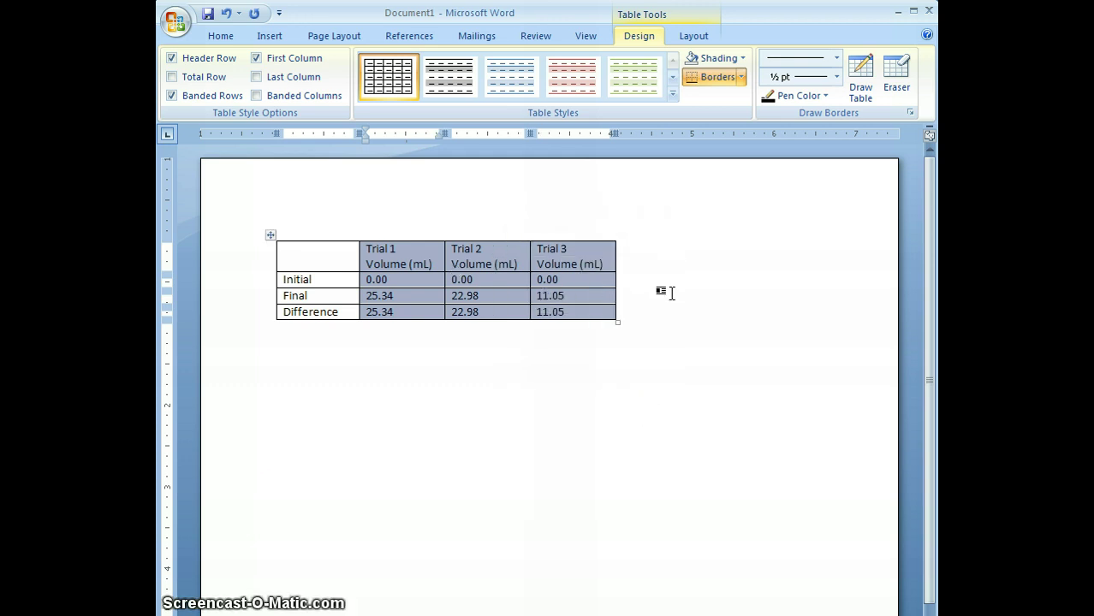
pyautogui.click(695, 324)
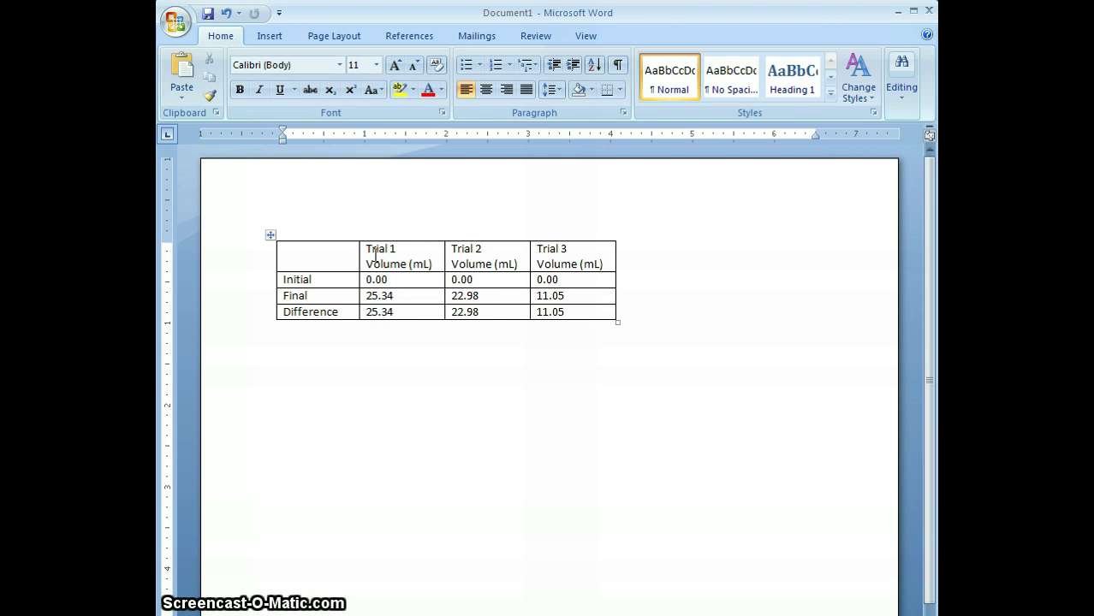
# Bold the Trial header cells and the Initial, Final and Difference labels with Ctrl+B.
pyautogui.moveTo(365, 244); pyautogui.dragTo(588, 266)
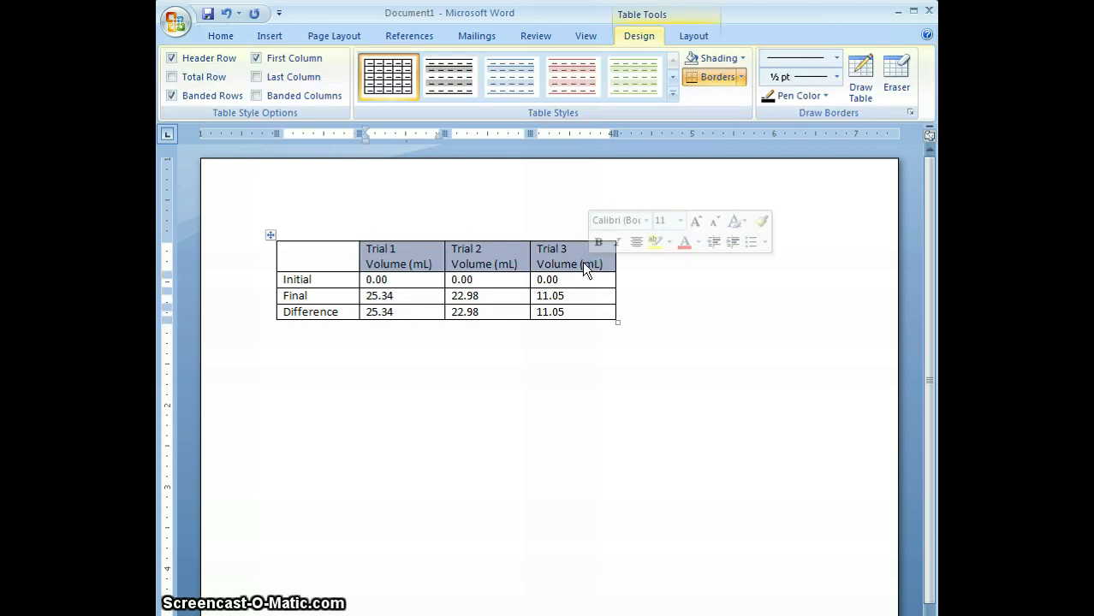
pyautogui.hotkey('ctrl', 'b')
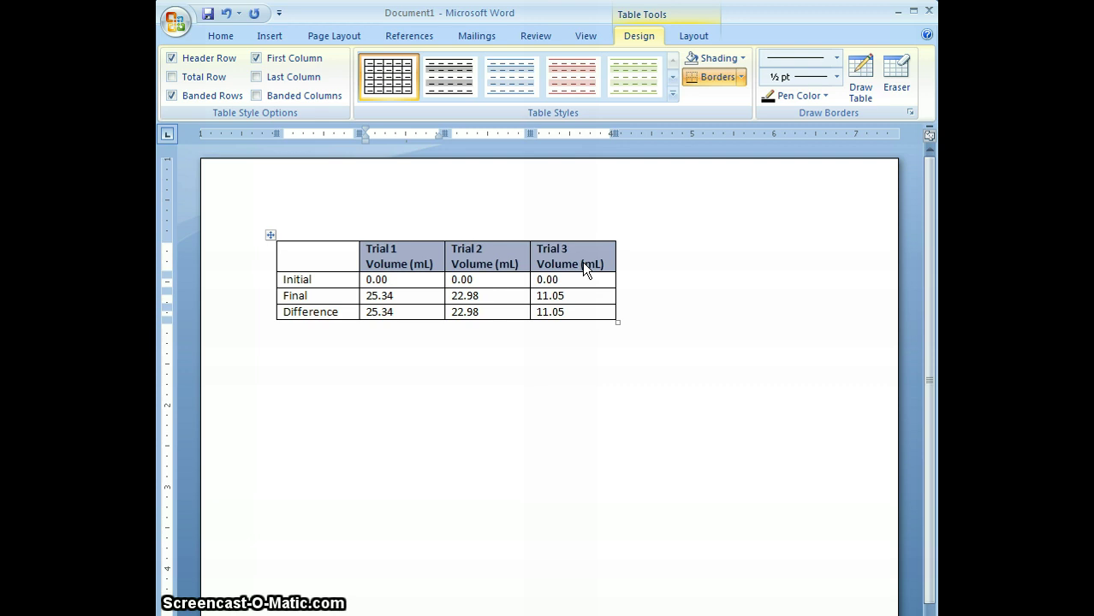
pyautogui.click(643, 333)
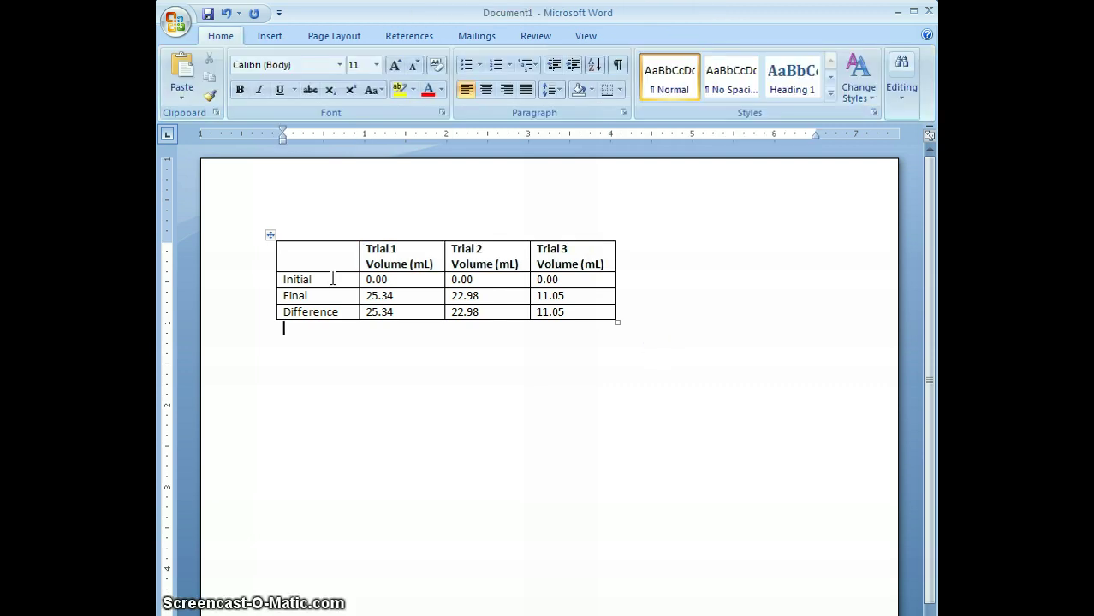
pyautogui.moveTo(327, 276); pyautogui.dragTo(340, 315)
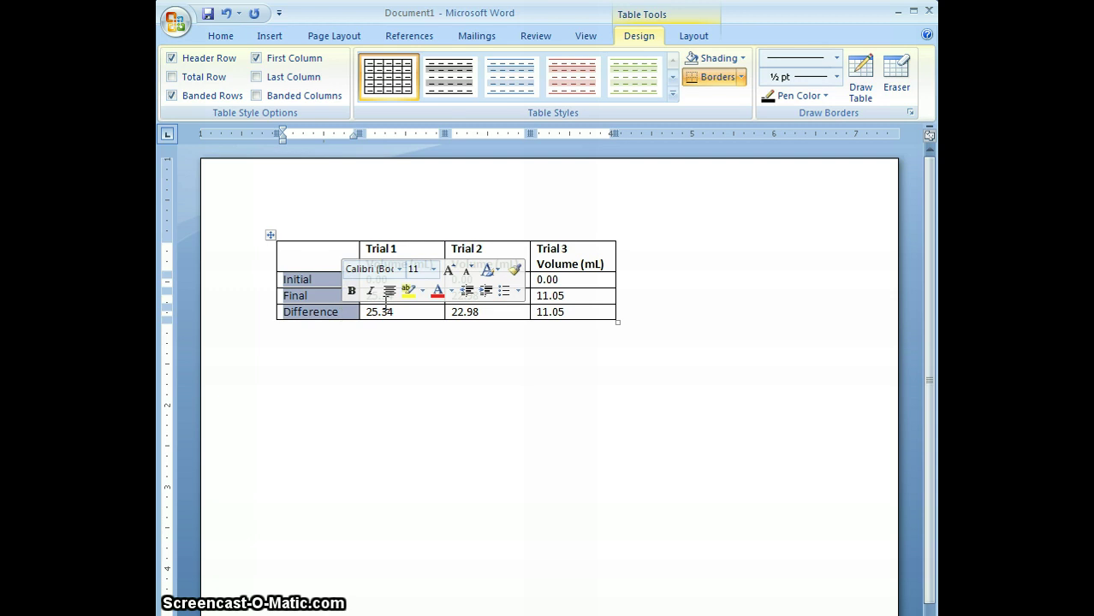
pyautogui.hotkey('ctrl', 'b')
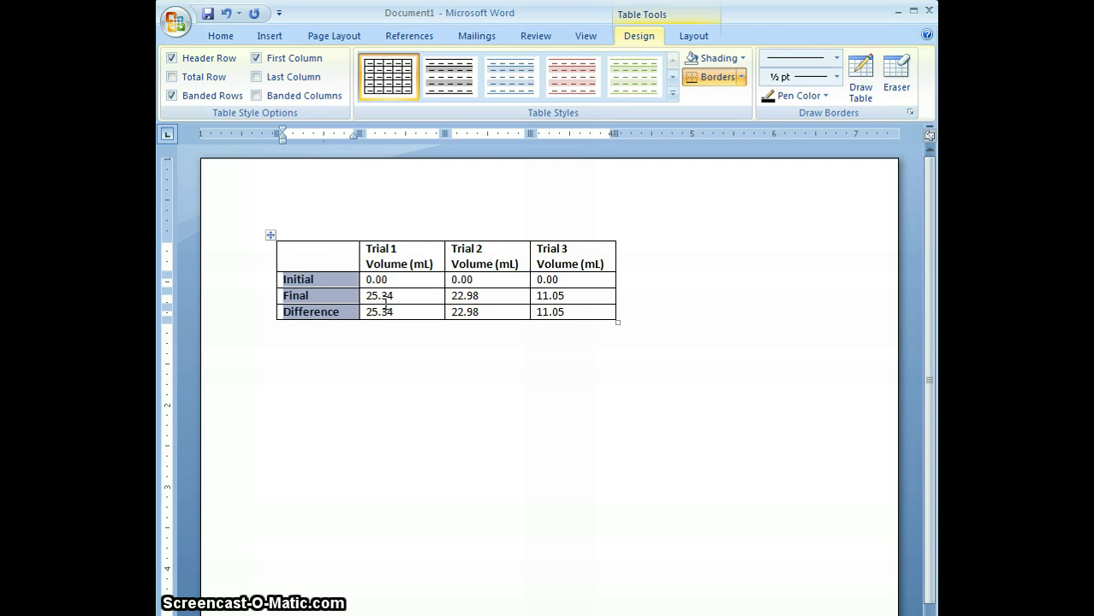
pyautogui.click(691, 324)
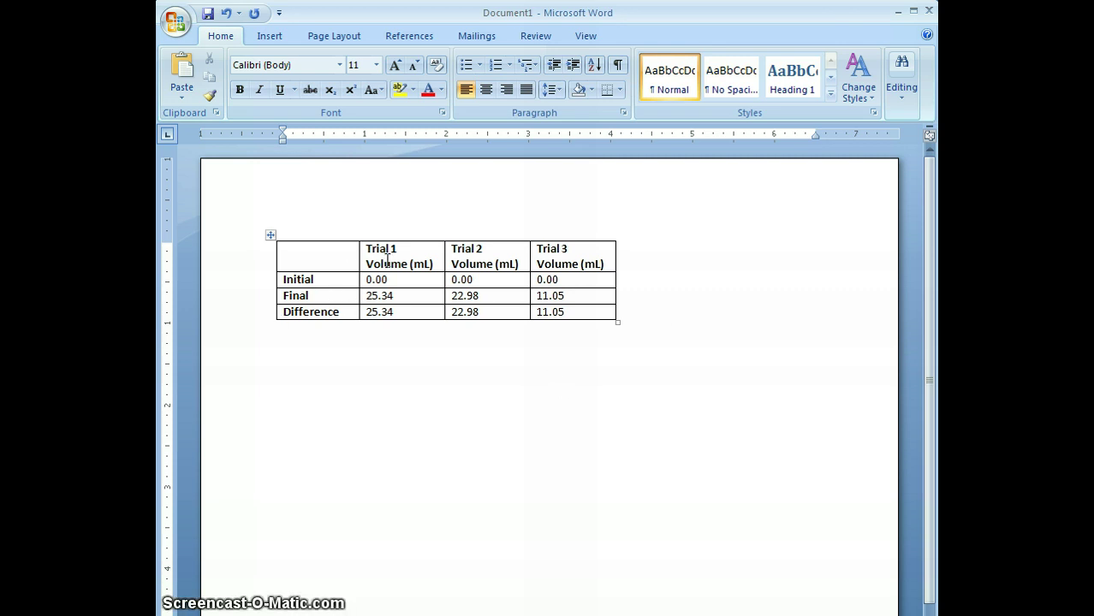
# Apply the Light Shading style to the whole table, giving the Initial and Difference rows grey bands.
pyautogui.moveTo(318, 254); pyautogui.dragTo(555, 317)
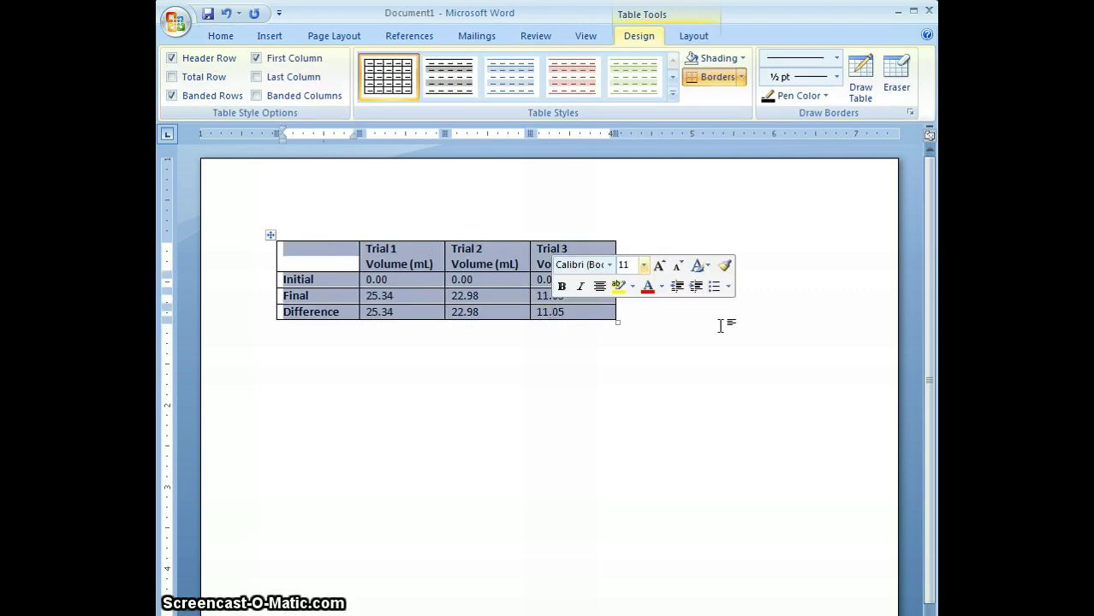
pyautogui.click(463, 93)
pyautogui.click(874, 332)
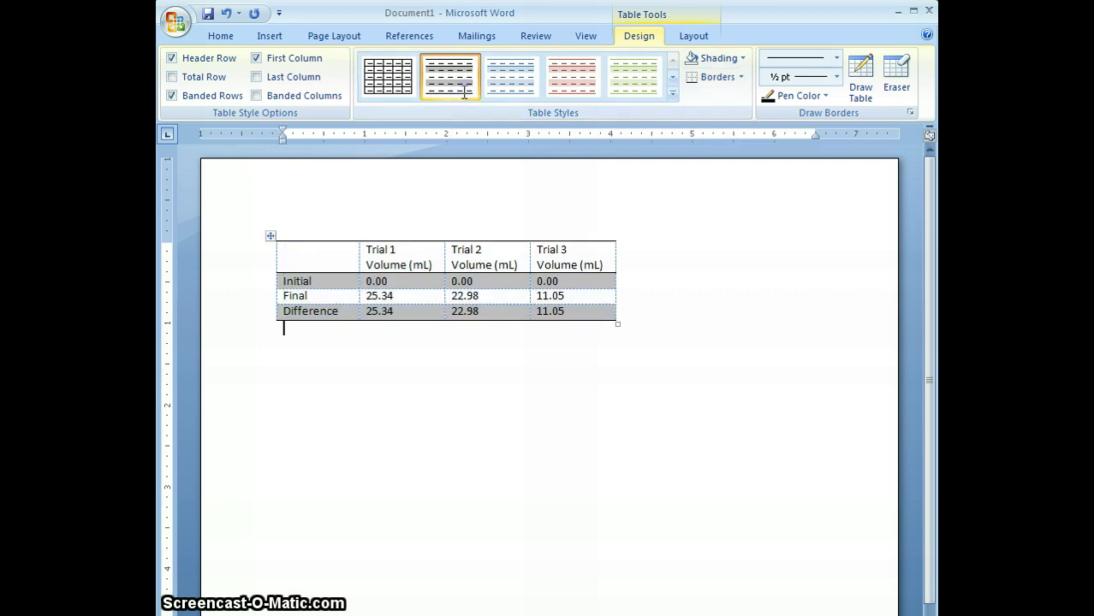
pyautogui.click(349, 257)
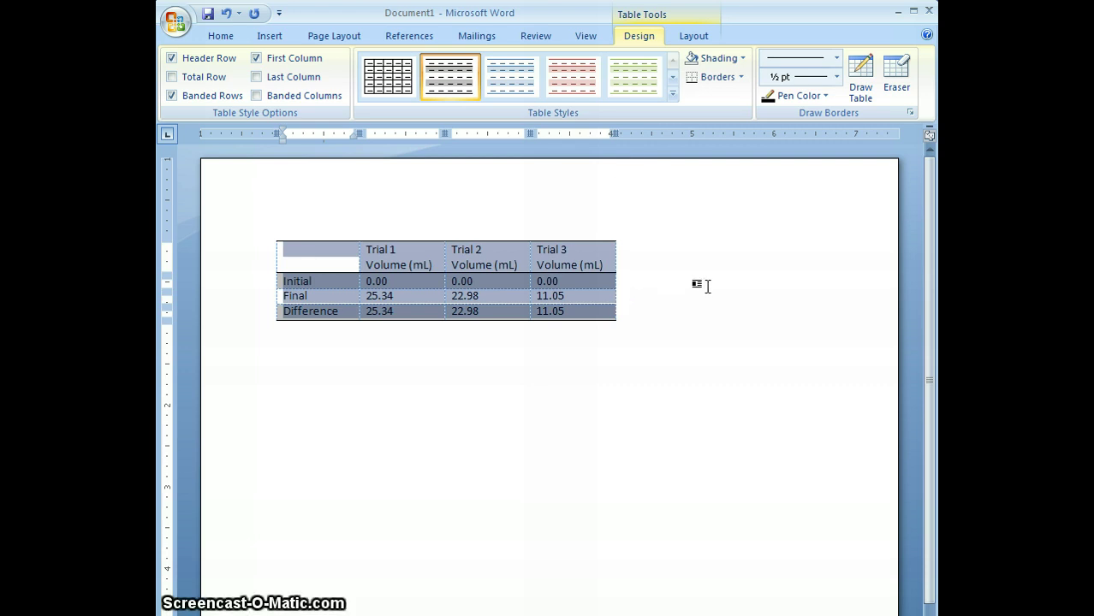
pyautogui.click(665, 307)
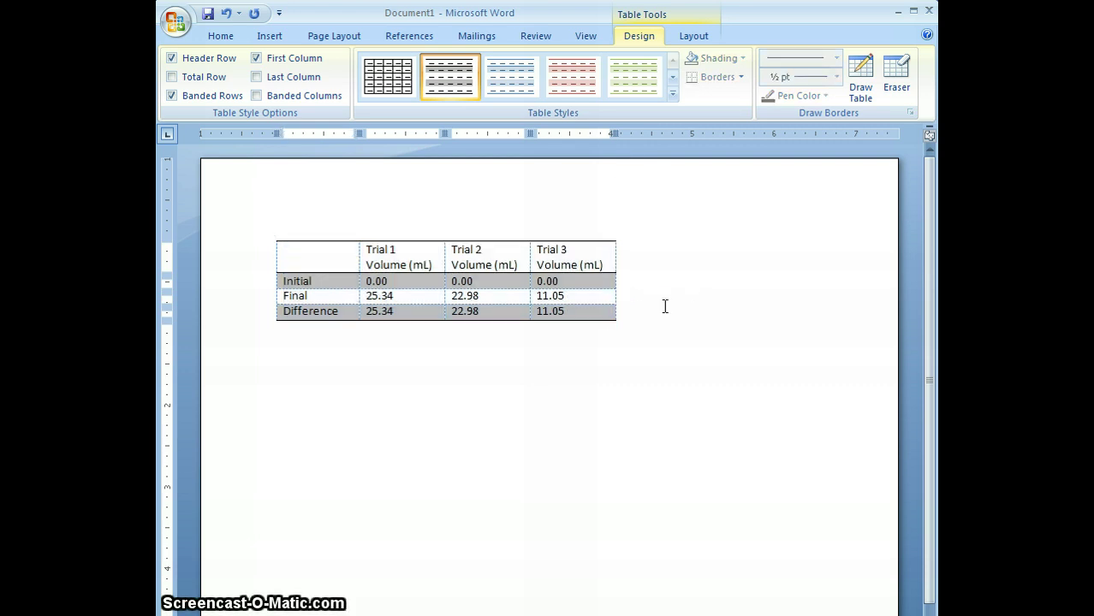